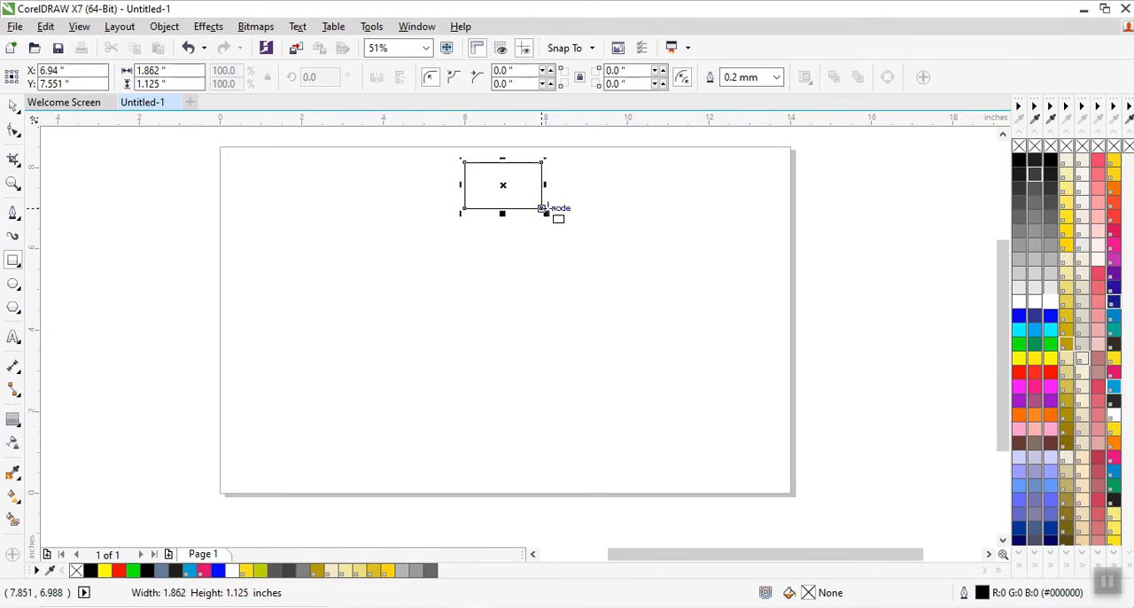
Round all four corners of the rectangle fully to a 0.563 inch radius, forming a capsule shape.
click(14, 105)
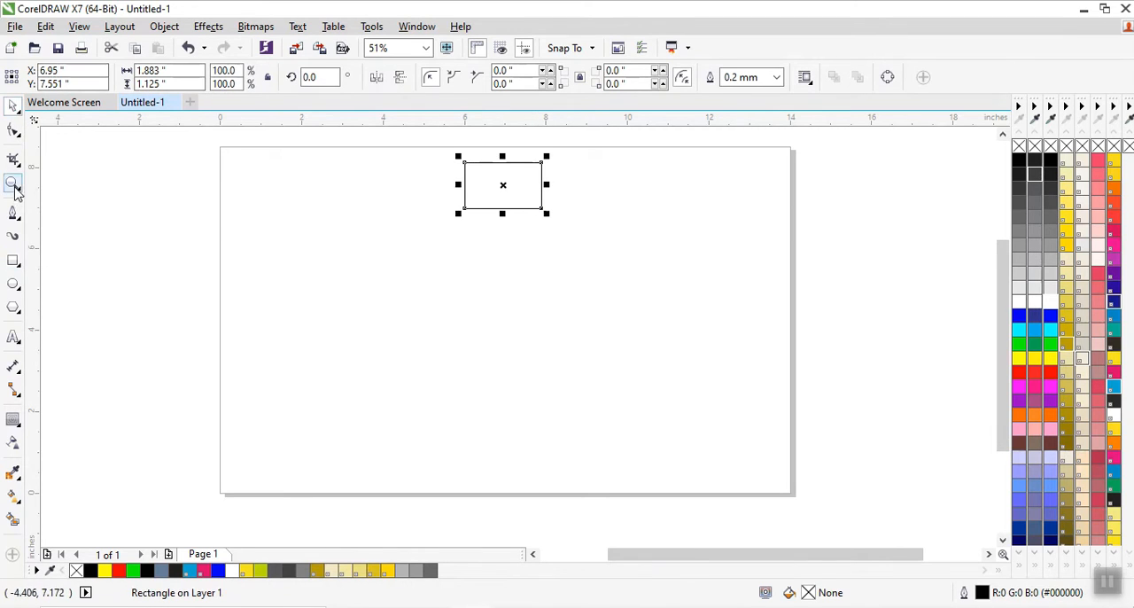
click(11, 130)
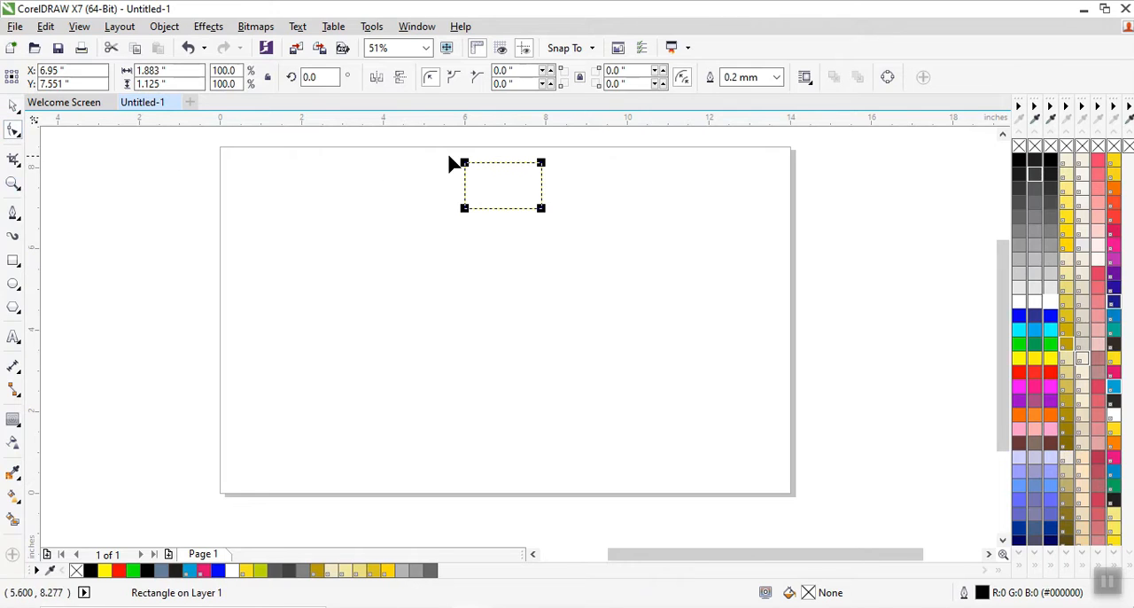
drag(464, 164, 505, 168)
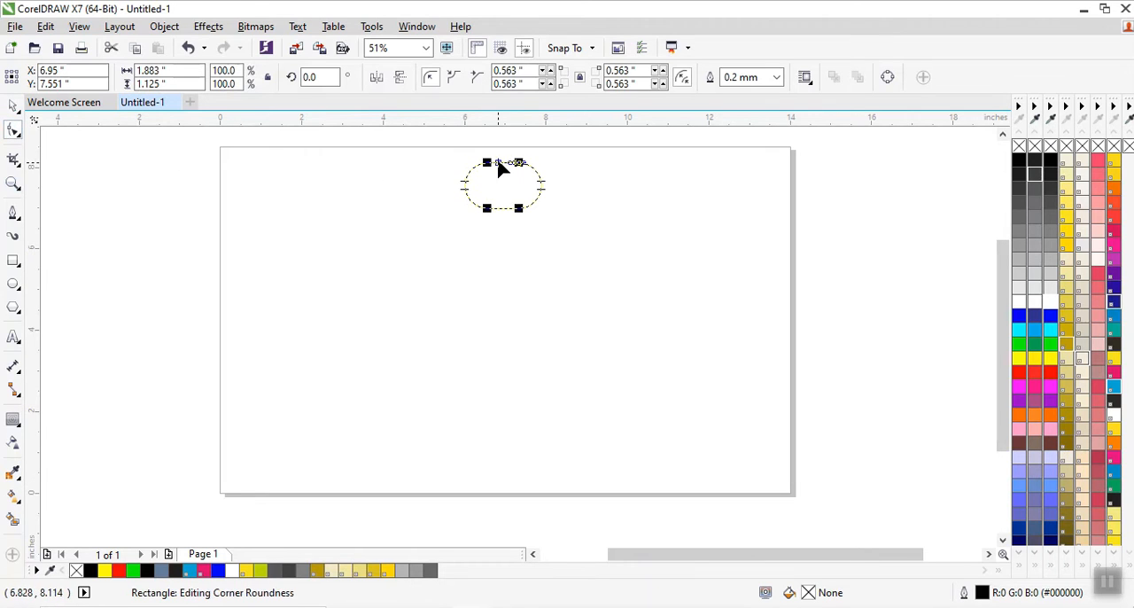
click(13, 105)
Add a one-step inside contour to the capsule with an offset of about 0.225 inch.
click(13, 423)
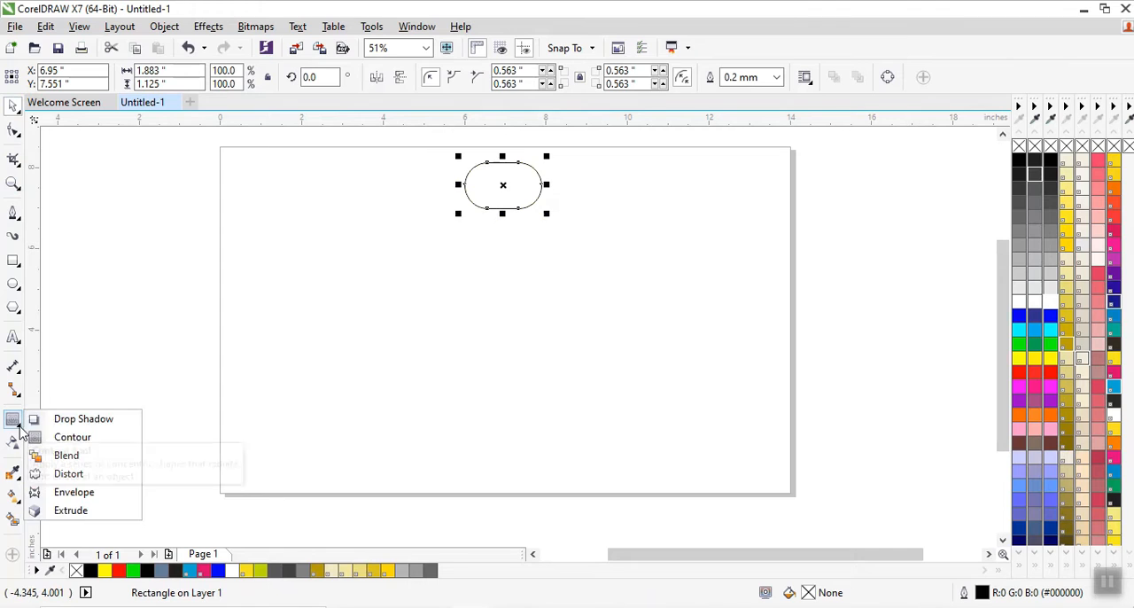
click(76, 436)
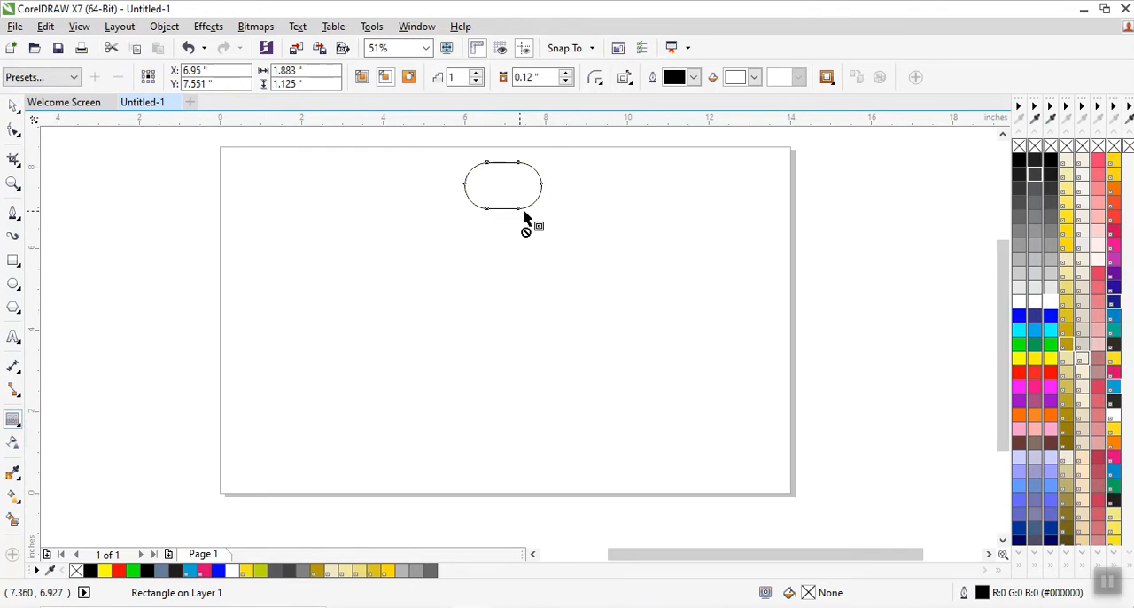
drag(519, 212, 501, 204)
key(space)
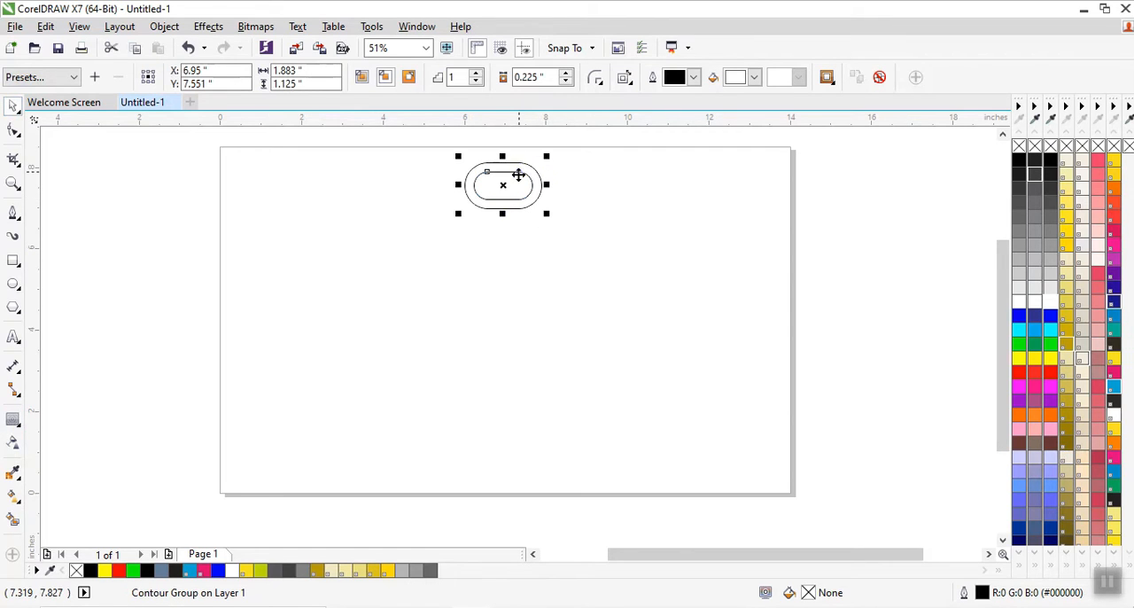
Break the contour group apart and select both the inner and outer capsules.
right_click(518, 174)
click(590, 208)
click(599, 210)
click(509, 172)
shift+click(513, 165)
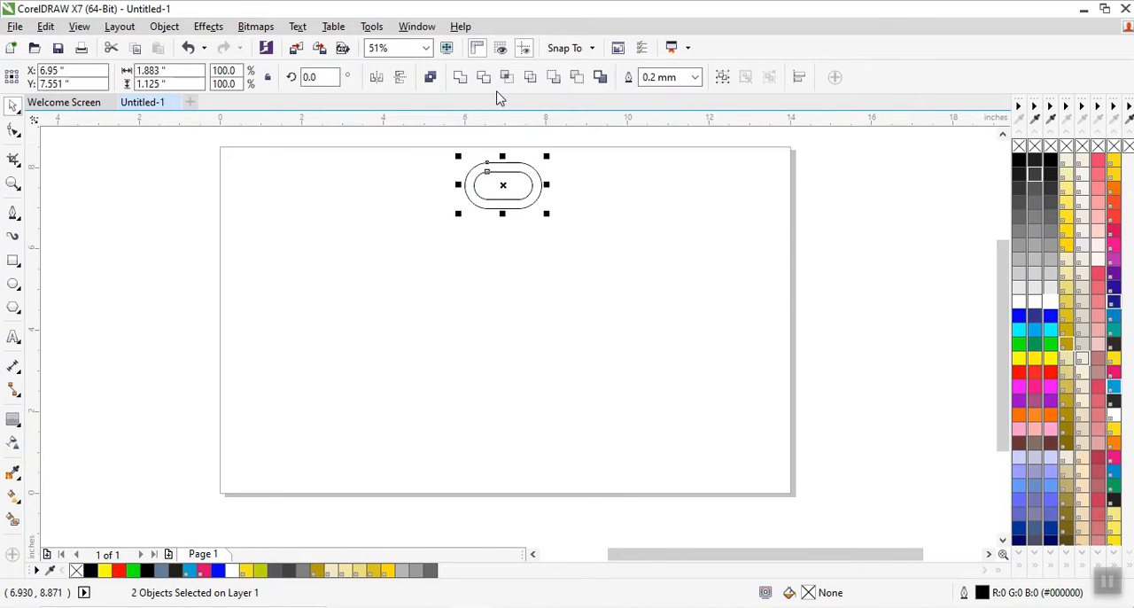
Trim the outer capsule with the inner one and delete the inner capsule, leaving a hollow chain link.
click(485, 80)
click(592, 228)
click(499, 189)
right_click(499, 189)
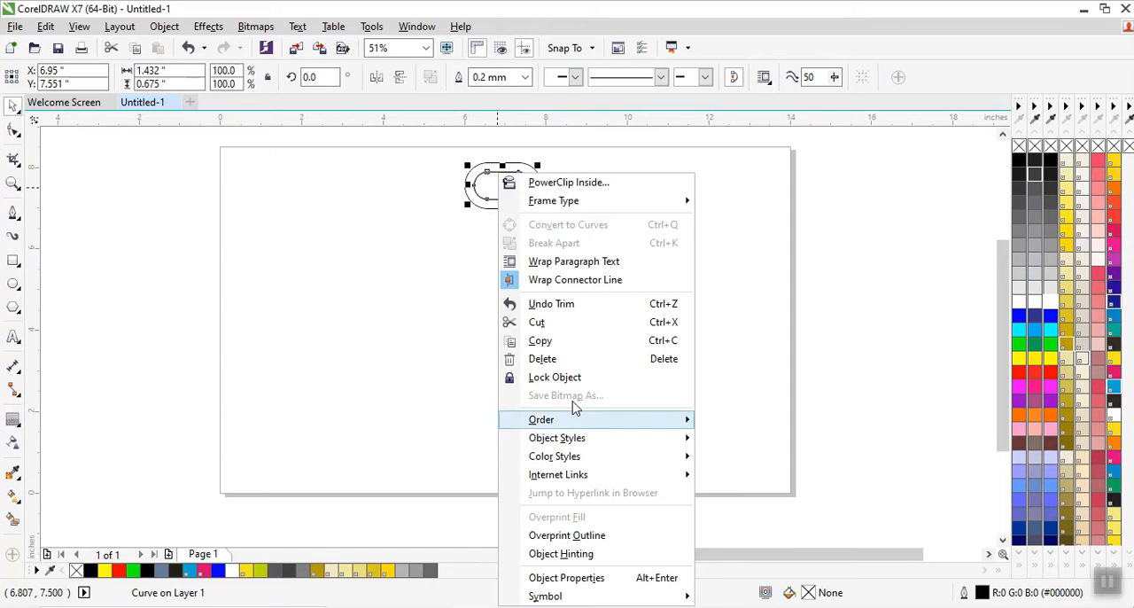
click(575, 360)
click(542, 197)
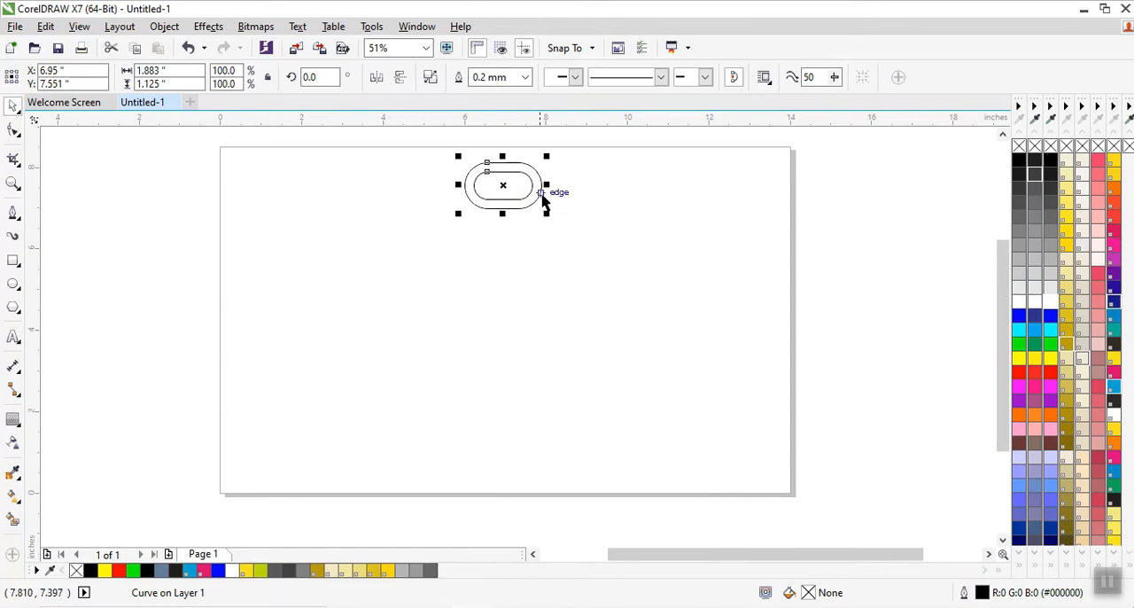
Scale the link to about 75.3% and place a copy of it directly below, near the page's lower edge.
drag(546, 216, 523, 216)
scroll(501, 178, up, 2)
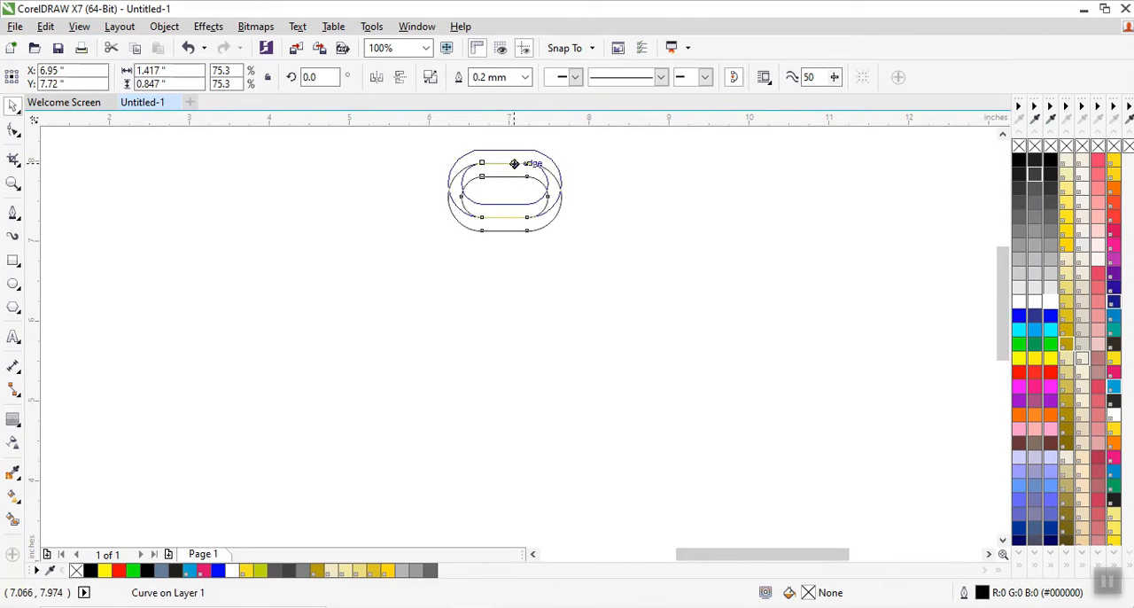
scroll(518, 162, down, 2)
scroll(520, 170, up, 1)
drag(523, 161, 512, 441)
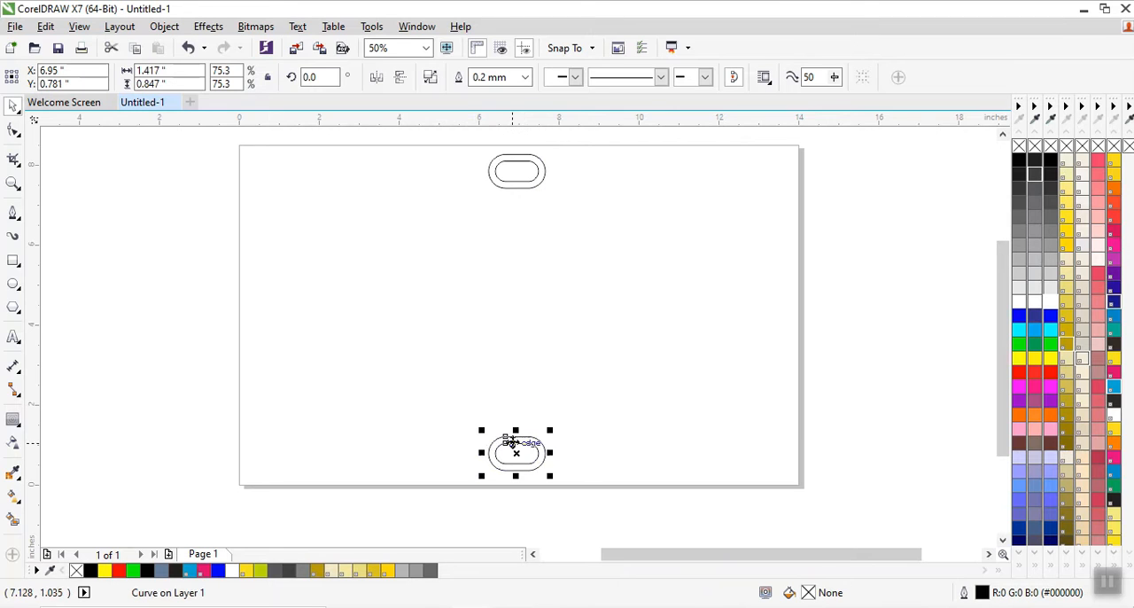
Create copies of the top and bottom links rotated 15 degrees each way about their common center, giving three overlapping links per side.
shift+click(524, 190)
click(515, 314)
drag(552, 150, 581, 170)
drag(447, 152, 375, 200)
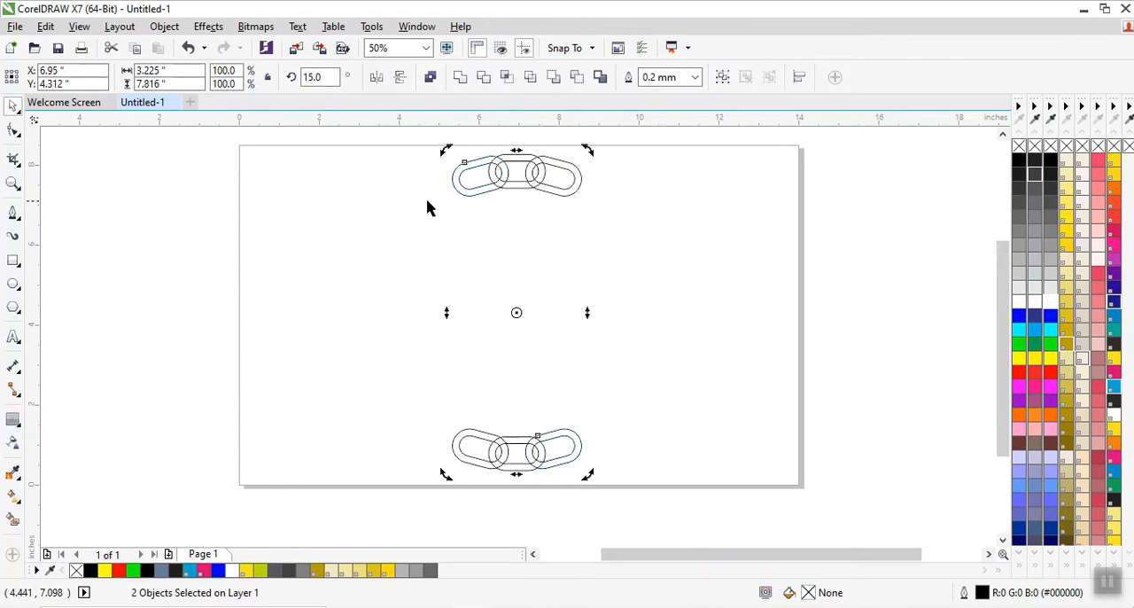
click(649, 243)
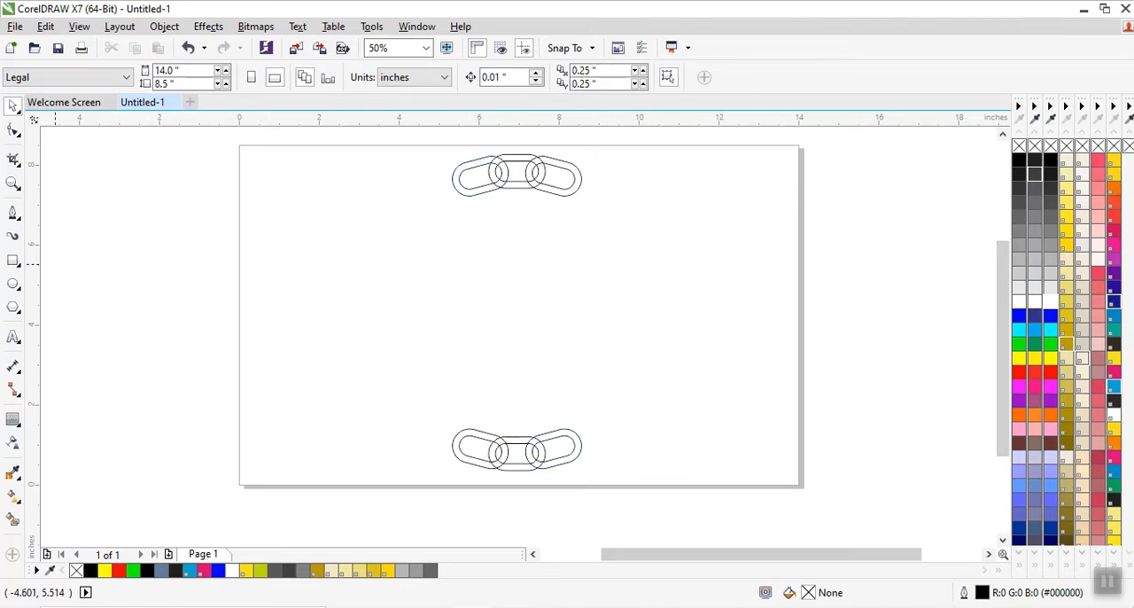
Draw a rectangle about 0.641 by 0.578 inch over the top chain's lower-right overlap and copy it onto the upper-left overlap.
click(12, 261)
scroll(541, 172, up, 2)
drag(493, 170, 596, 256)
drag(1002, 287, 976, 267)
key(space)
drag(537, 388, 385, 291)
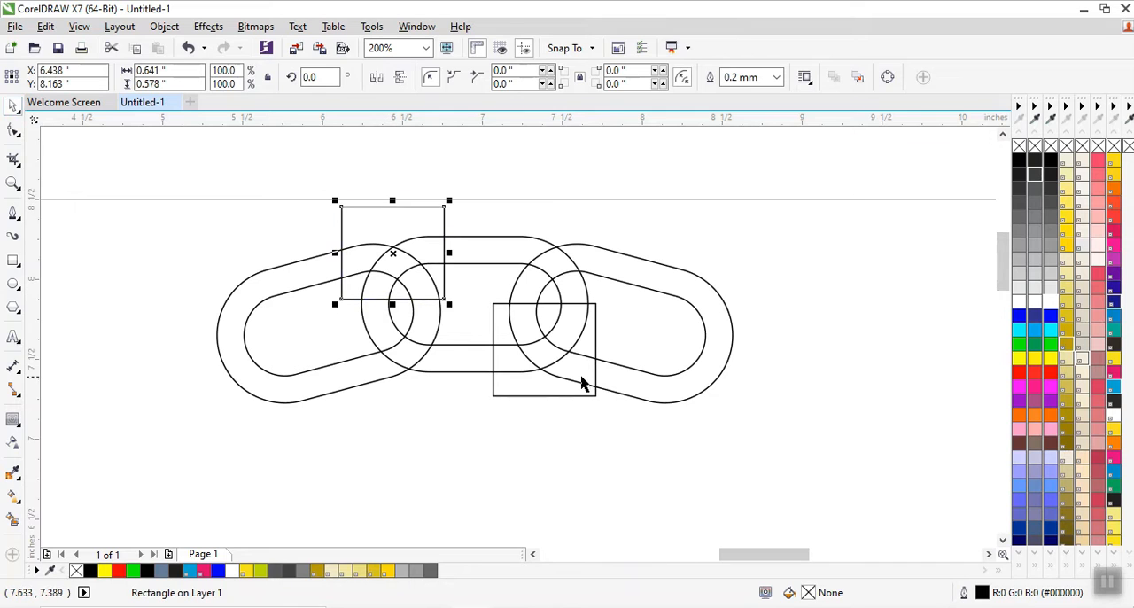
Intersect the lower-right rectangle with the top chain's right link, and delete the original link and the rectangle.
click(557, 394)
shift+click(660, 399)
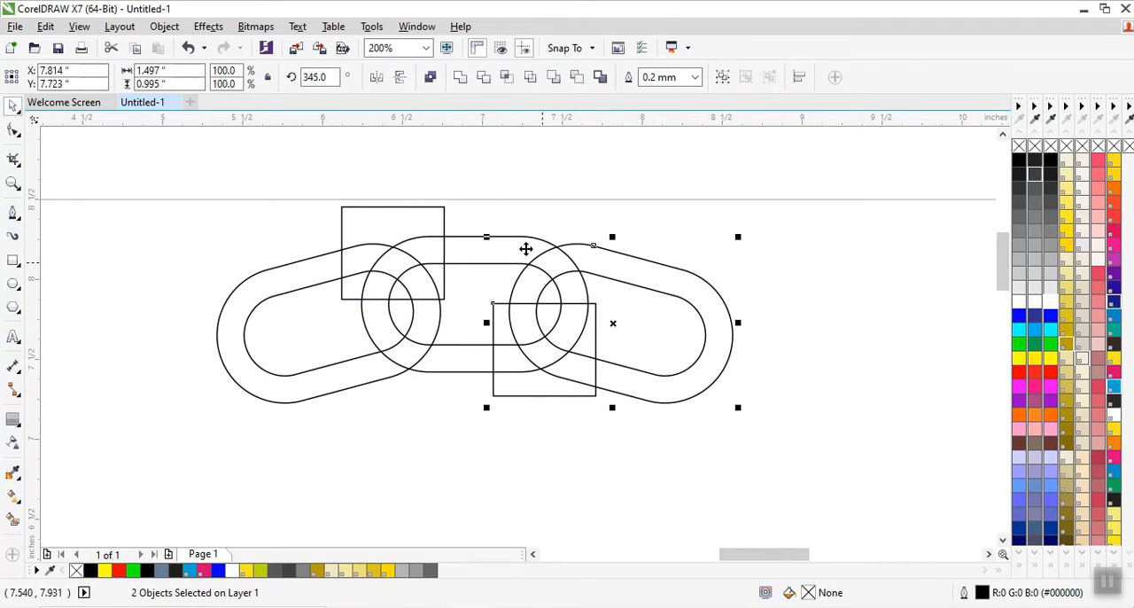
click(505, 79)
click(754, 325)
click(693, 381)
right_click(693, 381)
click(722, 360)
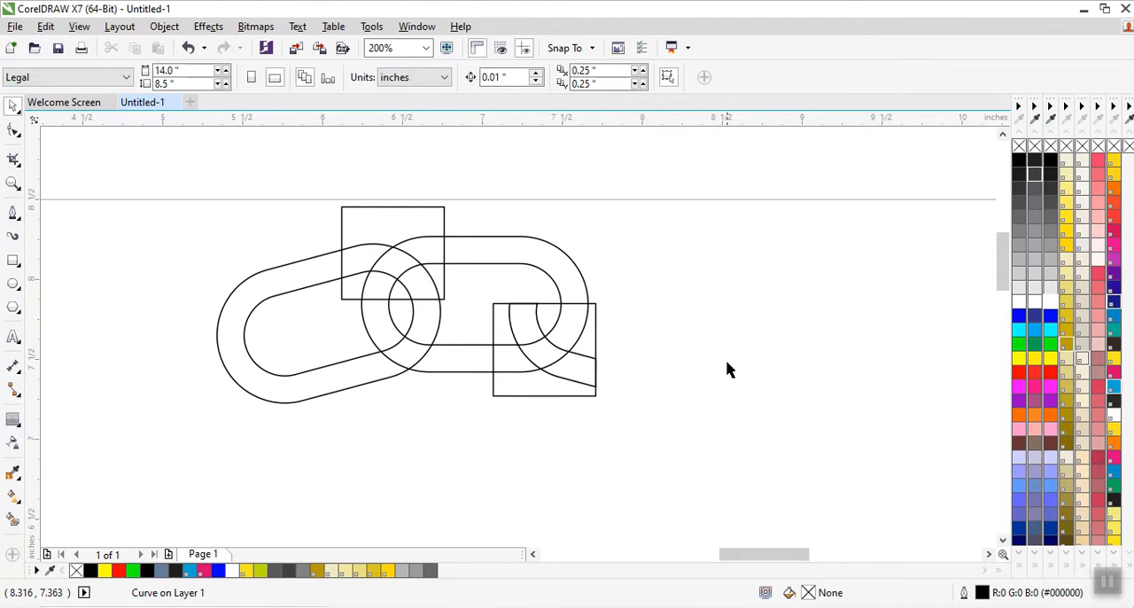
click(560, 389)
right_click(561, 389)
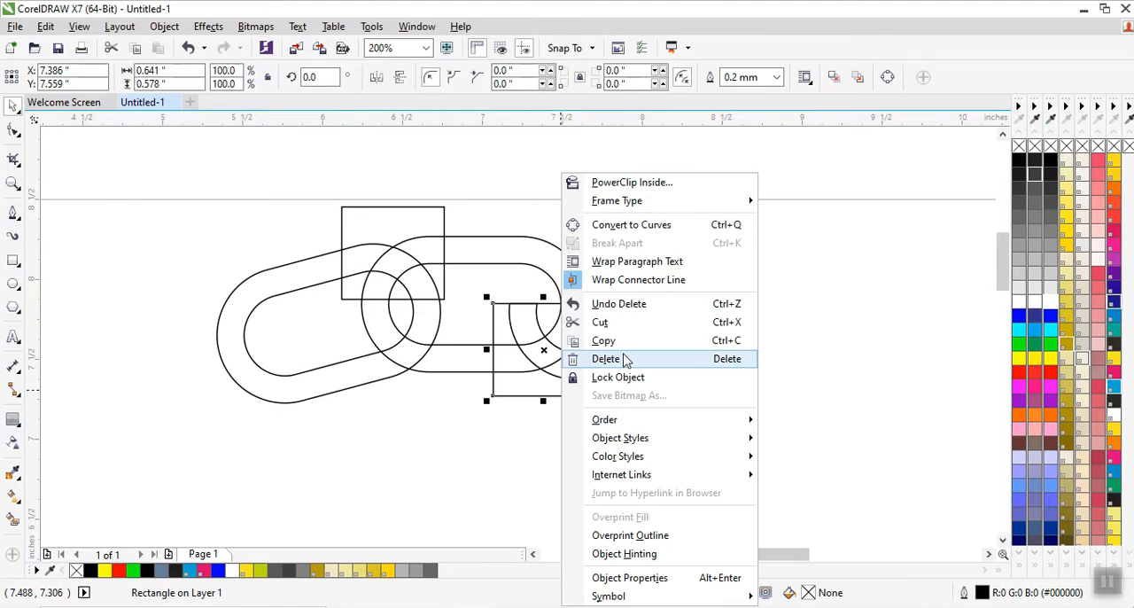
click(623, 354)
Intersect the upper-left rectangle with the top chain's left link, and delete the original link and the rectangle.
click(373, 215)
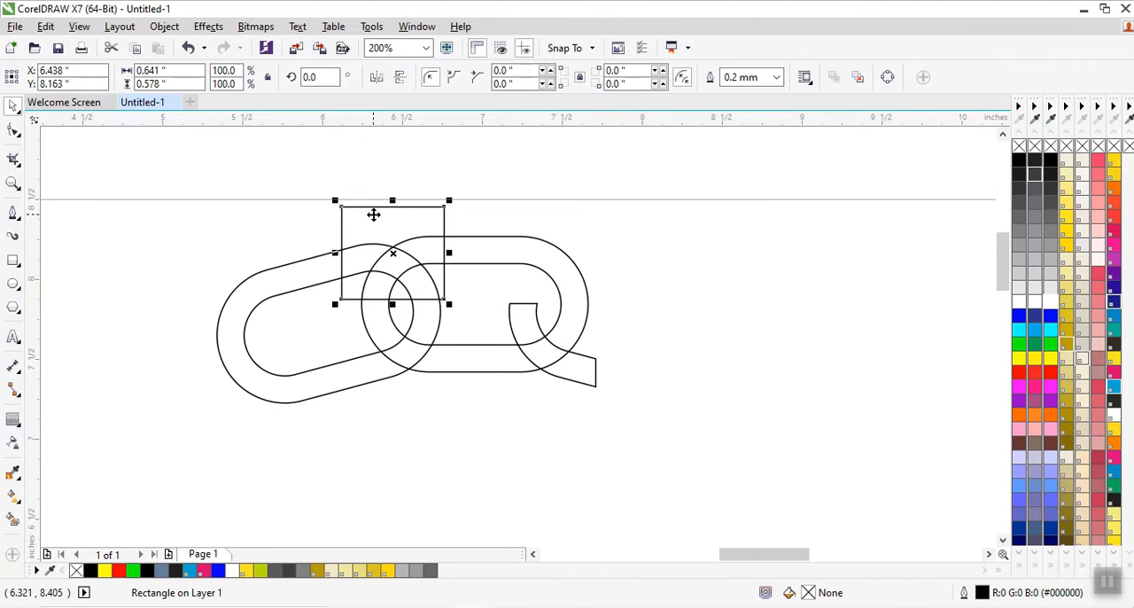
shift+click(292, 283)
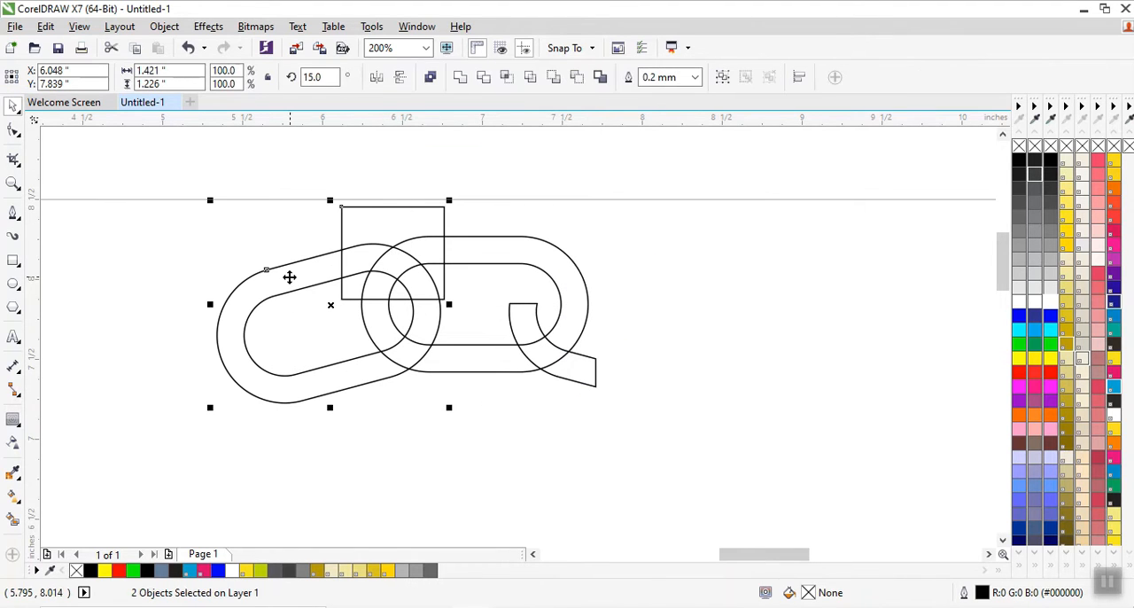
click(506, 78)
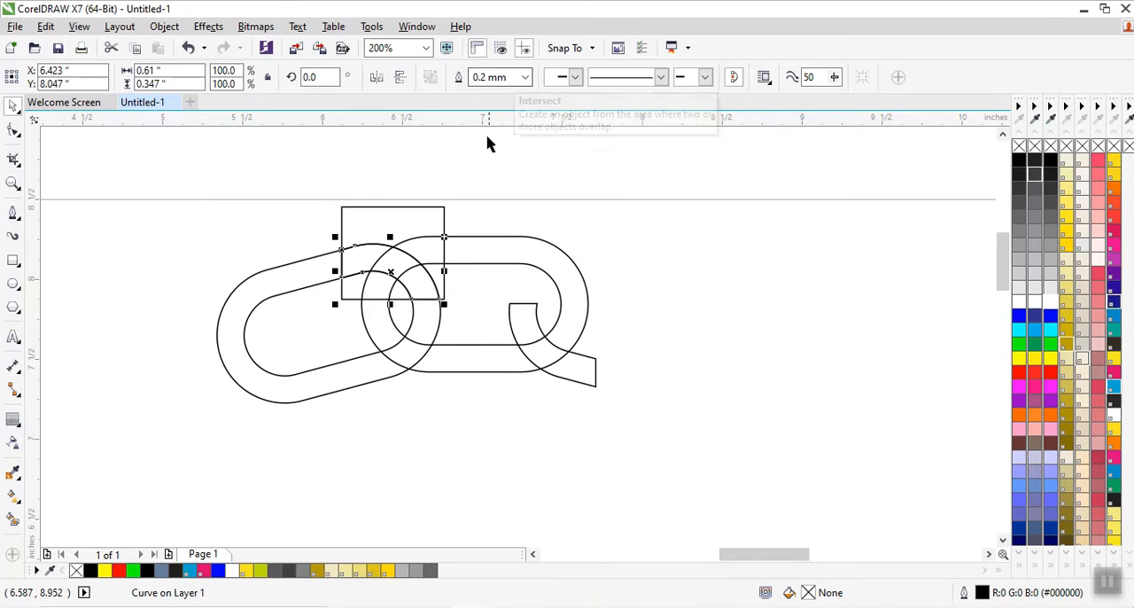
click(283, 286)
right_click(290, 275)
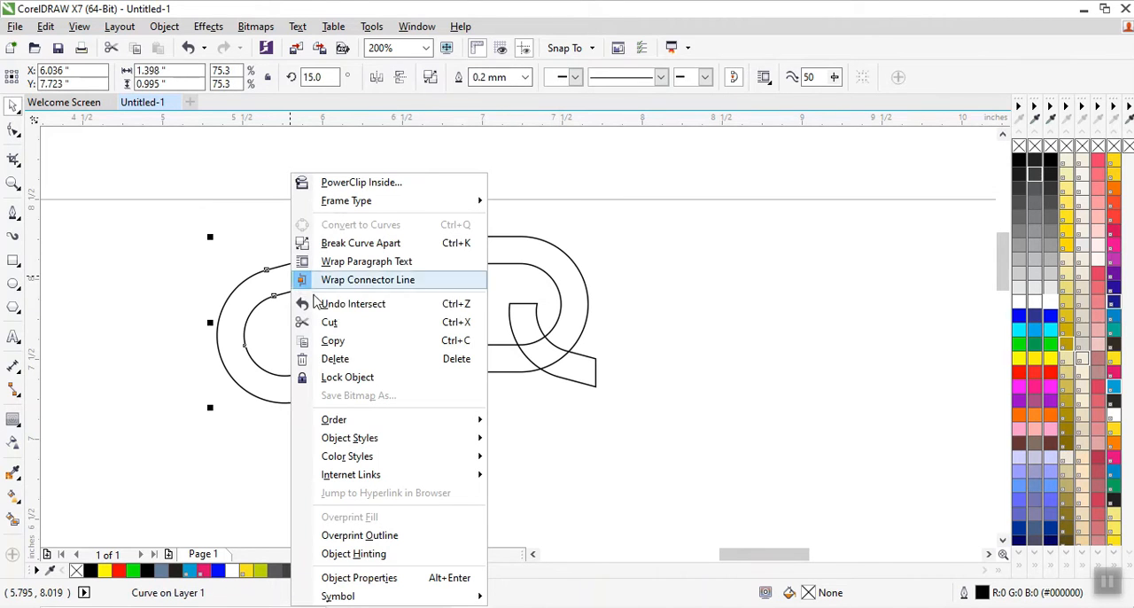
click(344, 363)
click(370, 221)
right_click(372, 221)
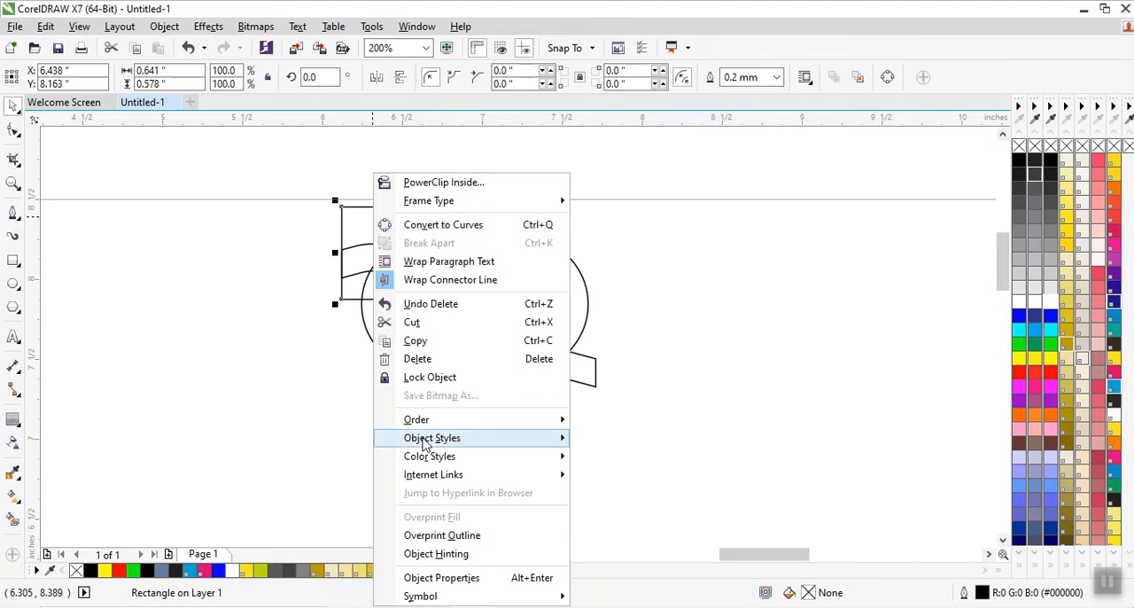
click(432, 359)
Trim the top middle link with the two remaining overlap pieces.
click(586, 375)
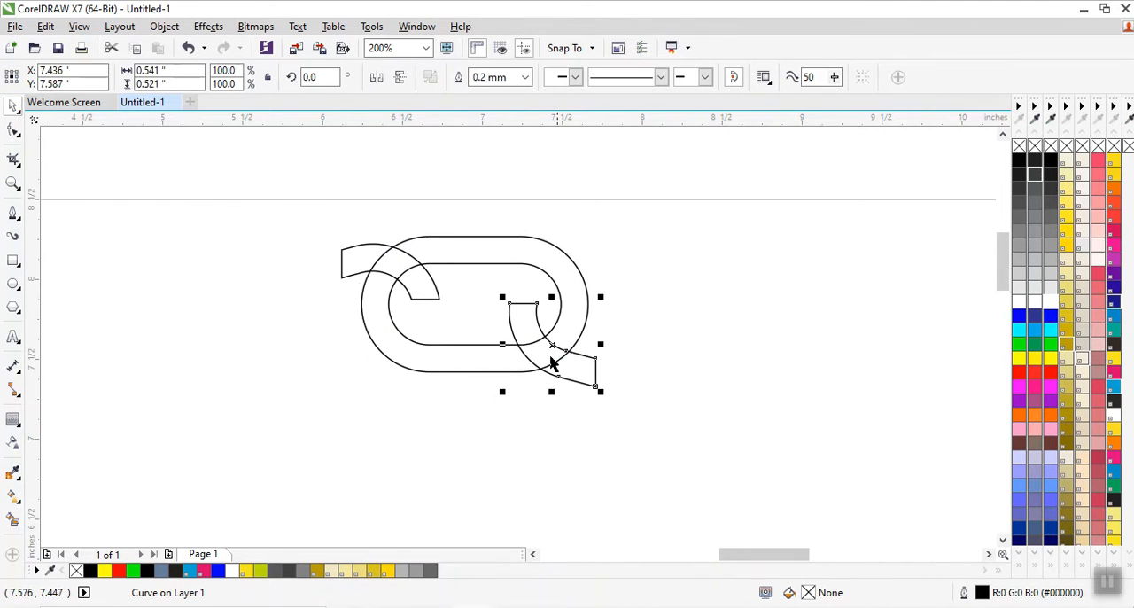
shift+click(383, 265)
shift+click(548, 249)
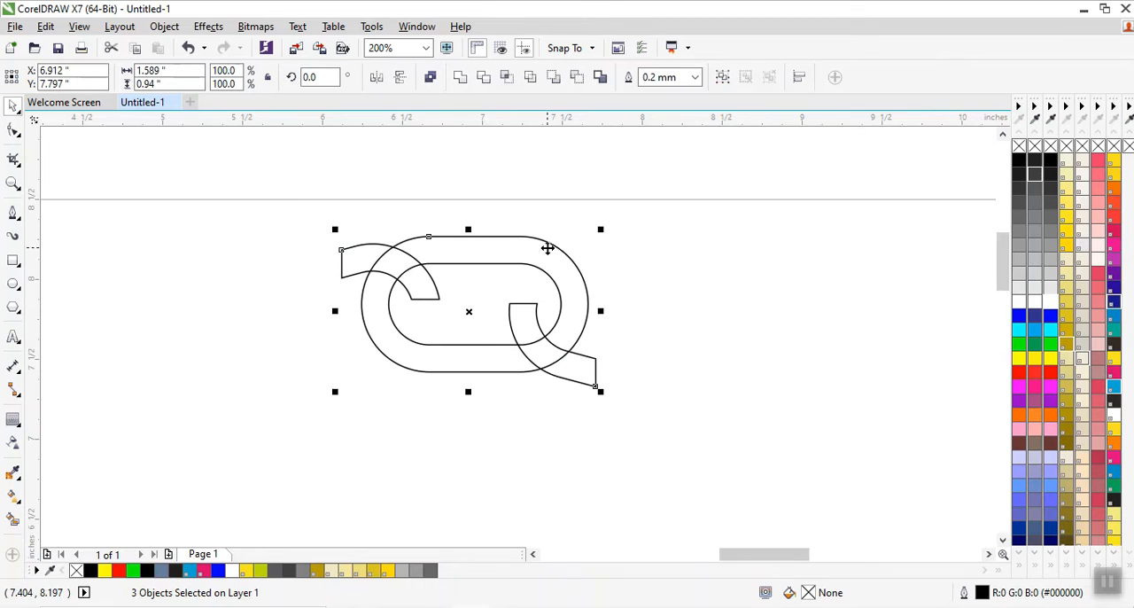
click(483, 78)
click(656, 387)
Delete both overlap pieces so only the cut middle link remains at the top.
click(585, 377)
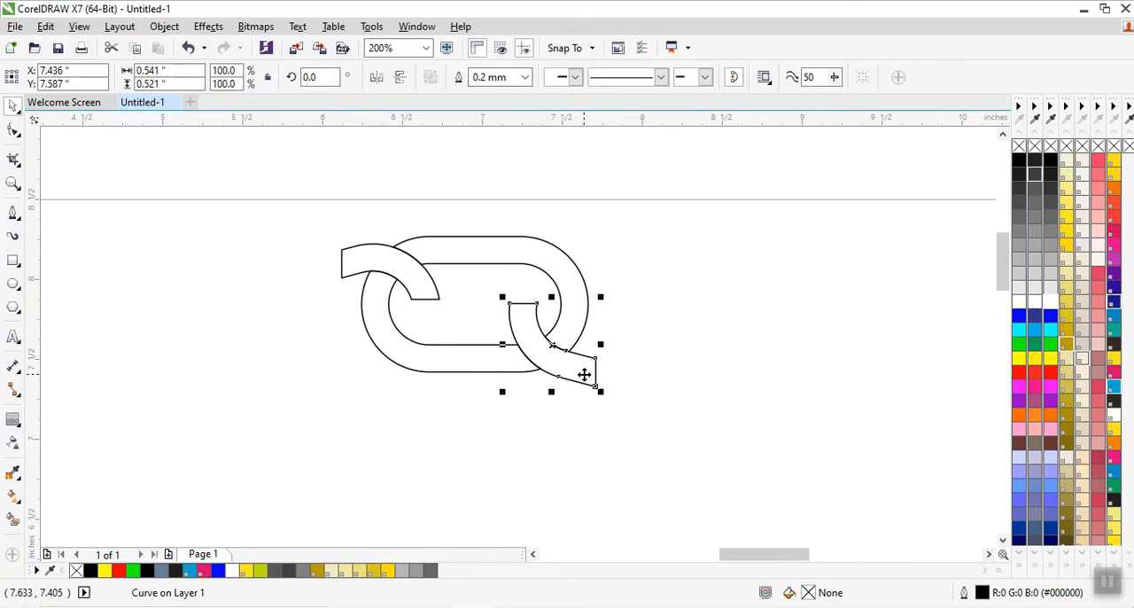
right_click(584, 377)
click(625, 360)
click(346, 255)
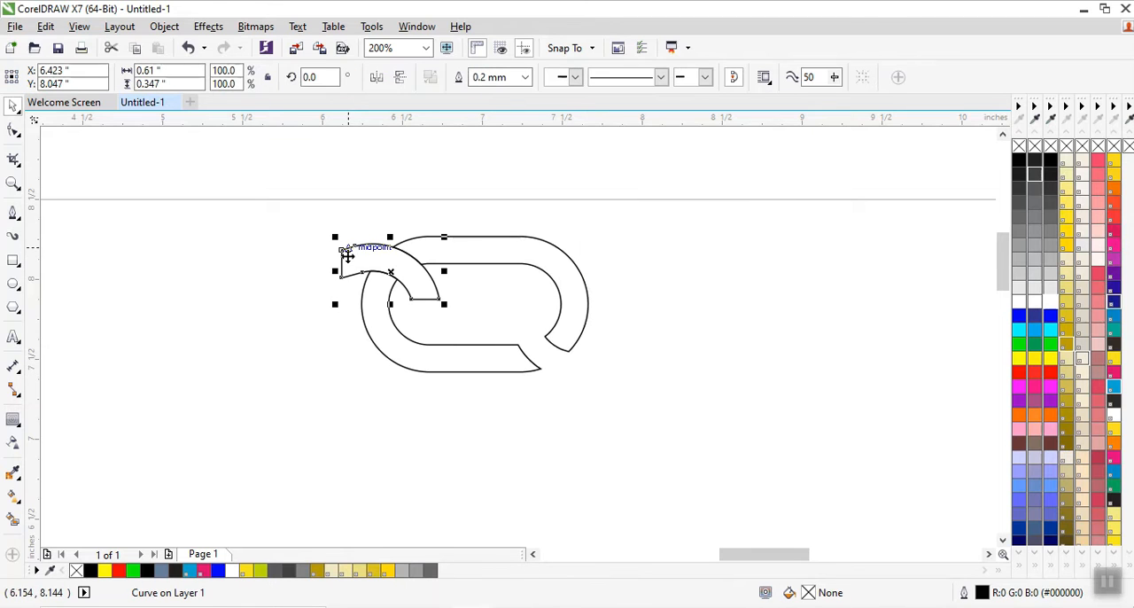
right_click(353, 256)
click(403, 358)
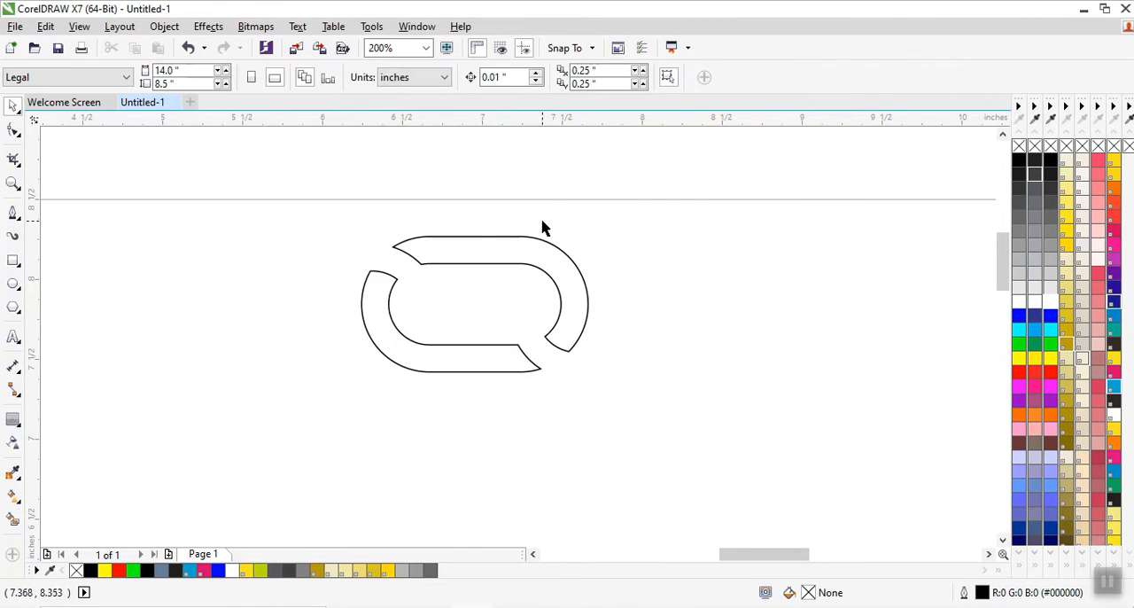
Draw a rectangle about 0.698 by 0.531 inch over the bottom chain's lower-right overlap and copy it onto the upper-left overlap.
scroll(544, 222, down, 1)
scroll(567, 284, down, 2)
scroll(565, 392, up, 2)
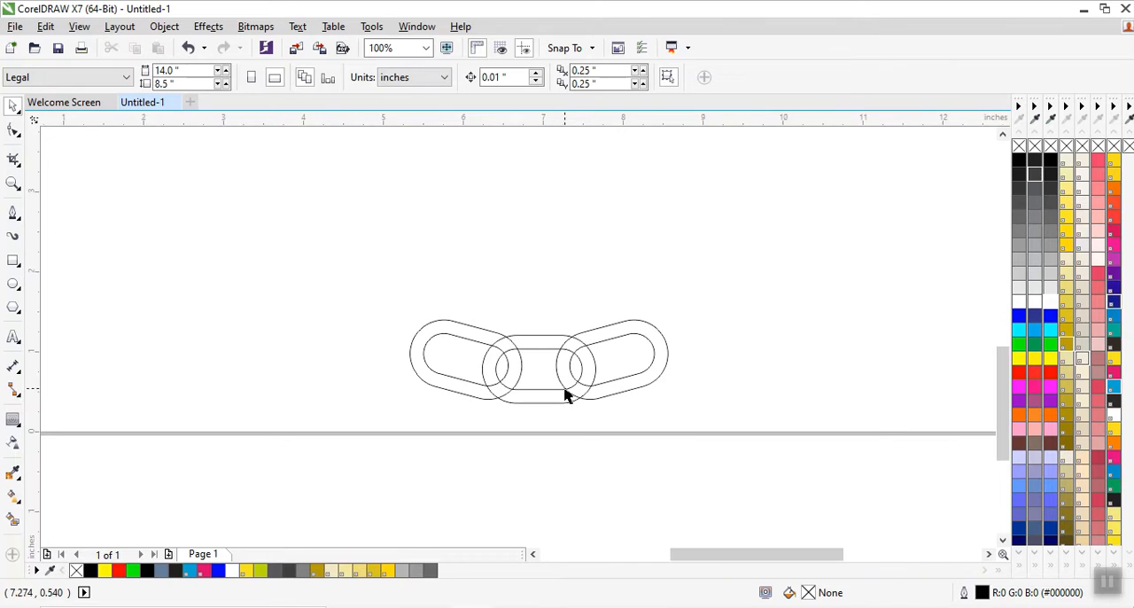
click(12, 262)
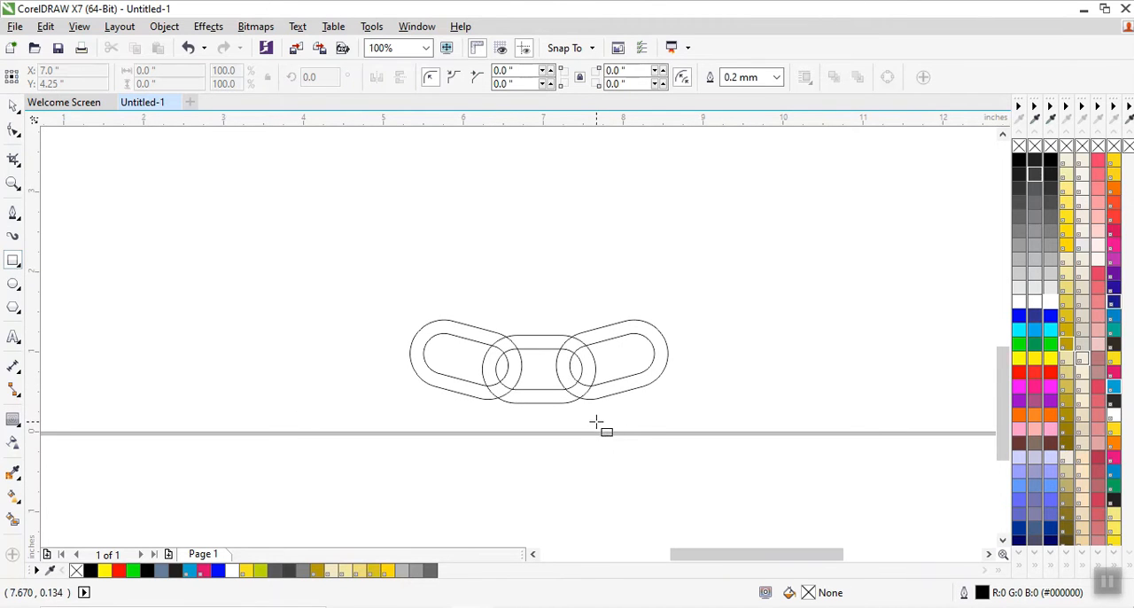
scroll(572, 403, up, 1)
drag(526, 336, 472, 314)
Intersect the lower-right rectangle with the bottom chain's right link, and delete the original link and the rectangle.
click(608, 417)
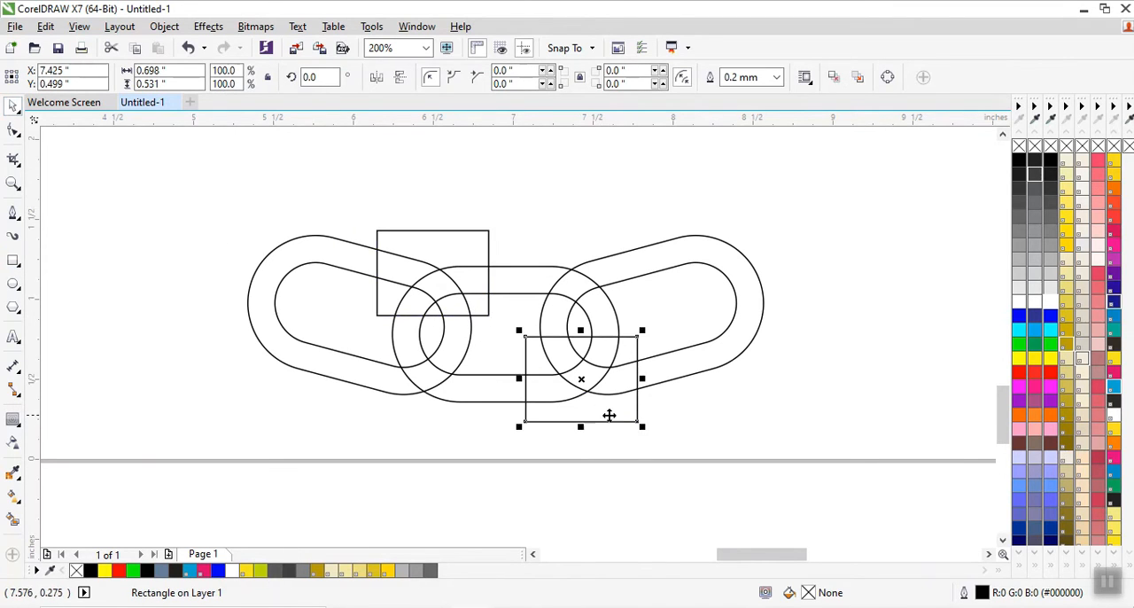
shift+click(707, 343)
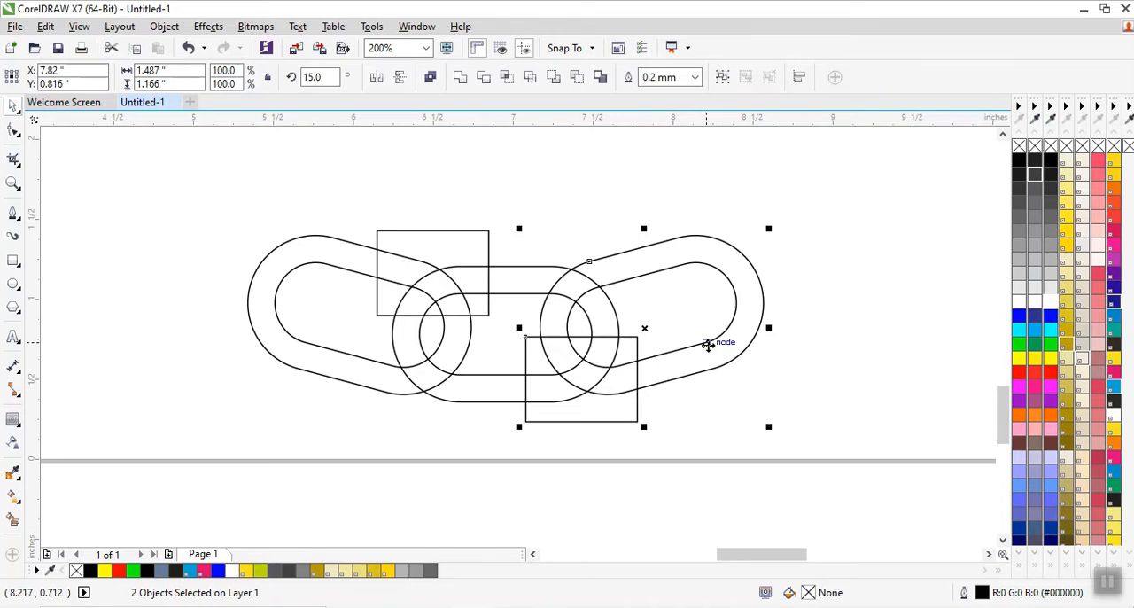
click(505, 78)
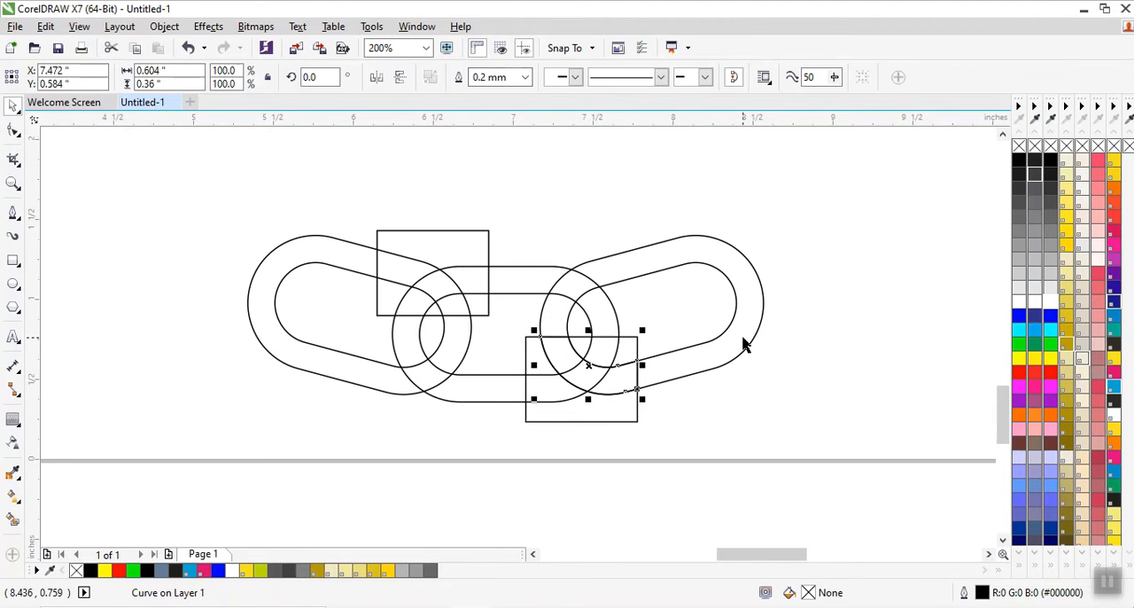
right_click(744, 346)
click(790, 357)
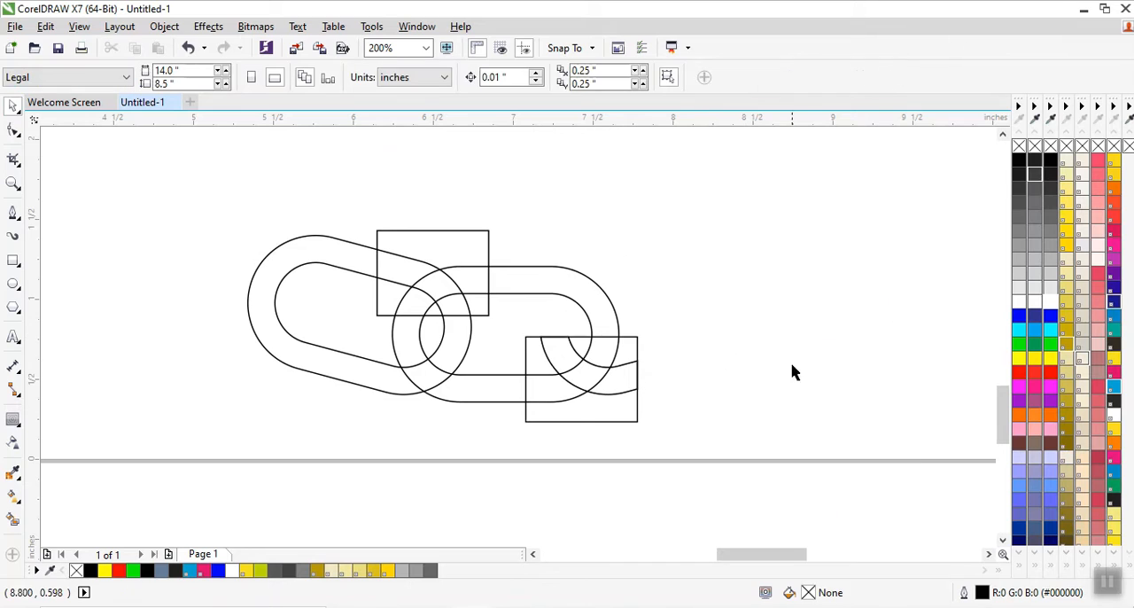
right_click(618, 416)
click(701, 359)
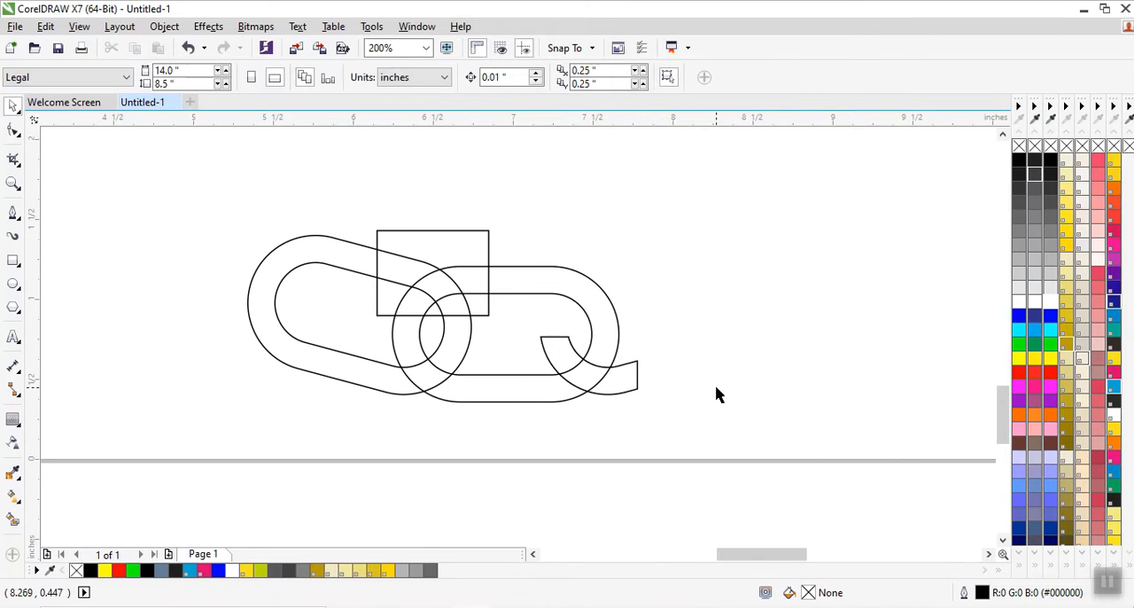
Intersect the upper-left rectangle with the bottom chain's left link.
click(431, 250)
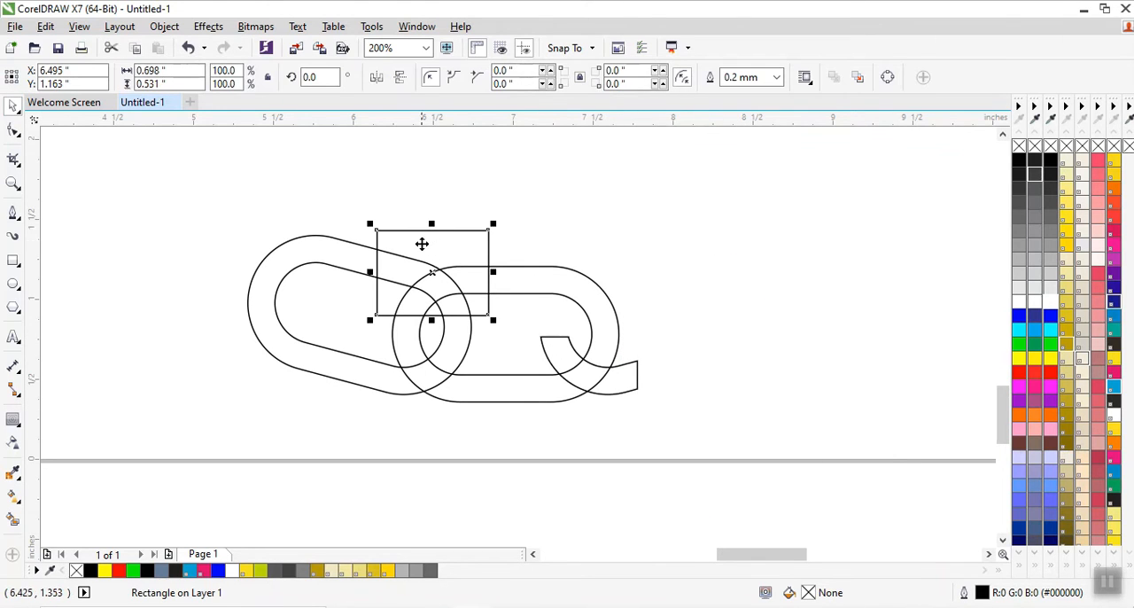
shift+click(324, 253)
click(506, 78)
click(624, 206)
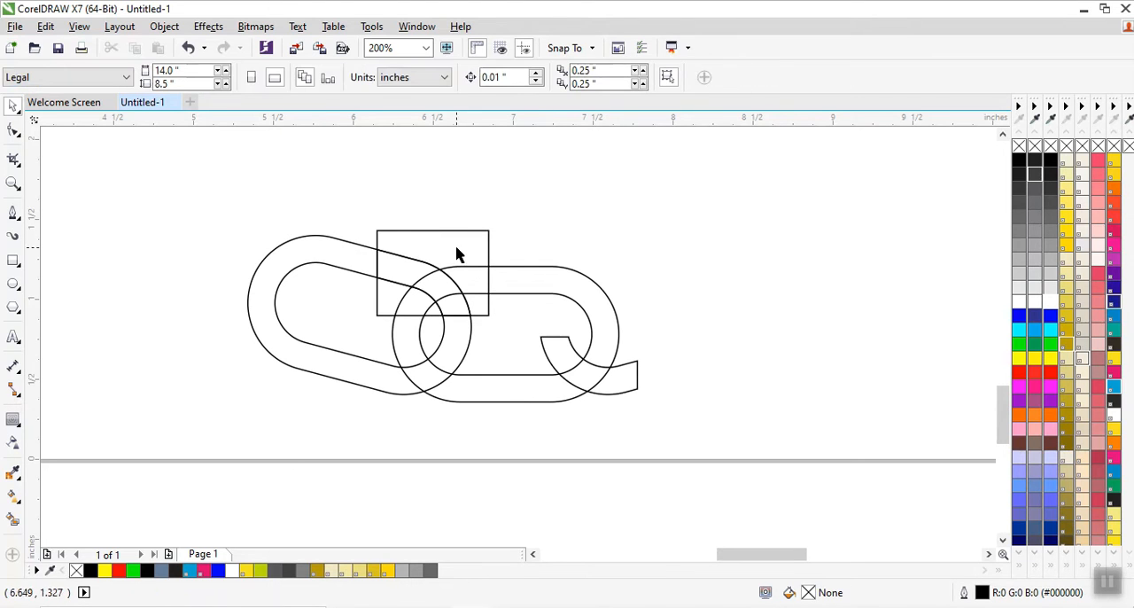
Delete the upper-left rectangle and the bottom chain's original left link, keeping the intersected piece.
click(449, 242)
right_click(449, 243)
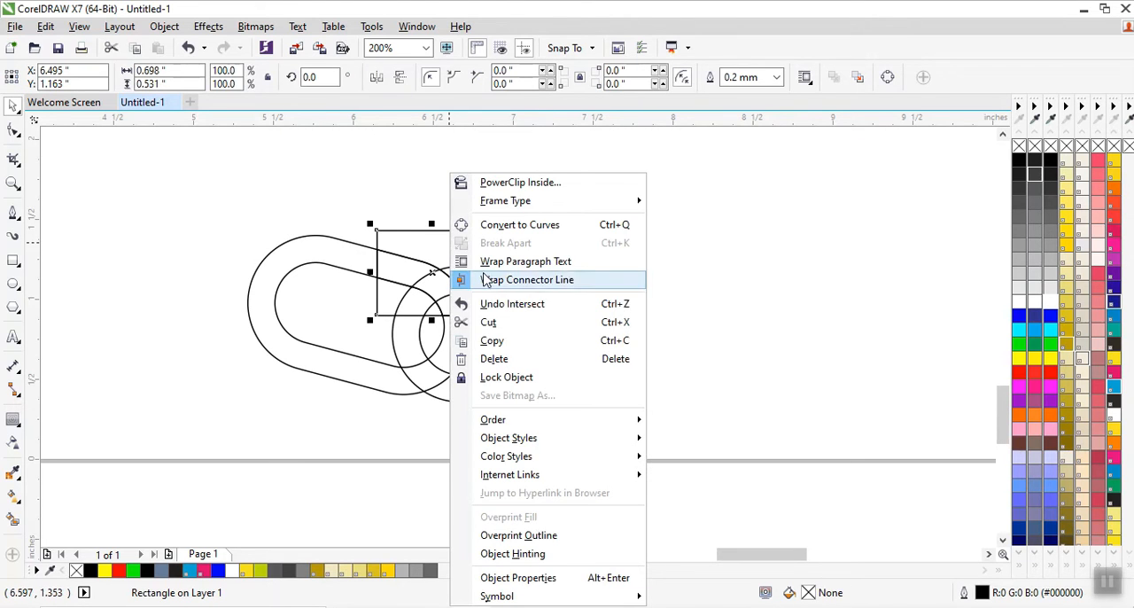
click(493, 358)
click(320, 251)
right_click(321, 251)
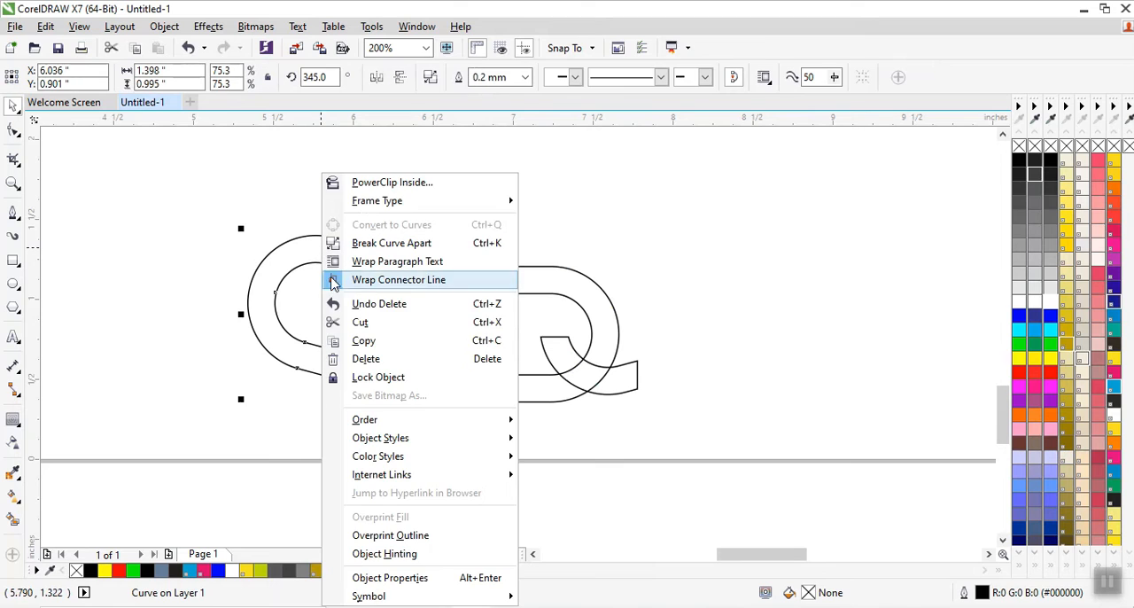
click(366, 358)
Trim the bottom middle link with the two overlap pieces.
click(629, 391)
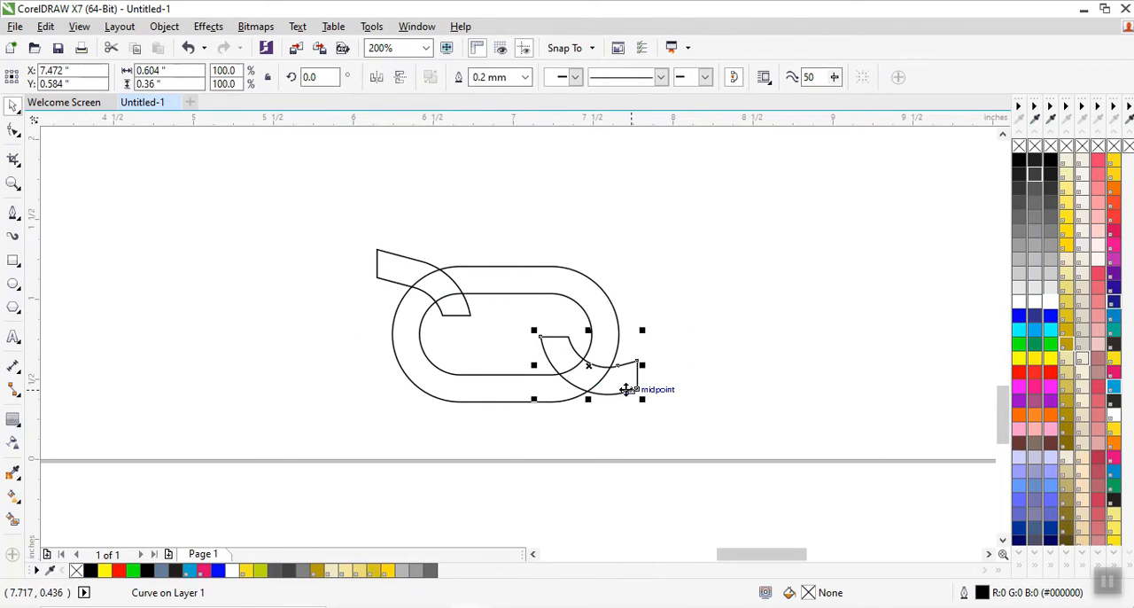
shift+click(411, 282)
shift+click(566, 285)
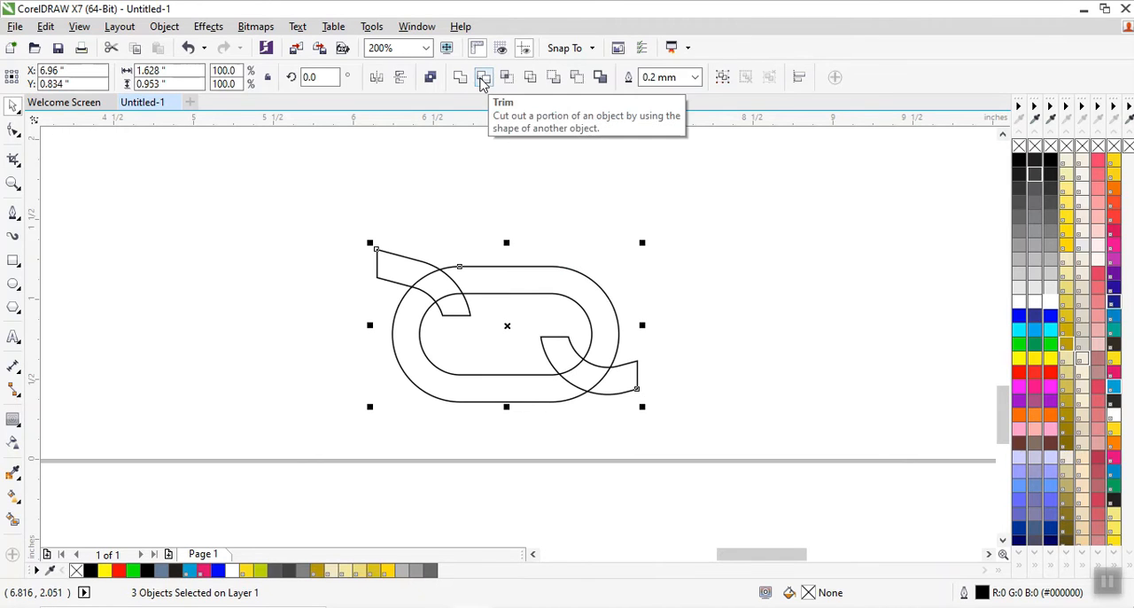
click(483, 80)
Delete the two overlap pieces from the bottom link so only the cut middle link remains.
click(645, 385)
click(635, 380)
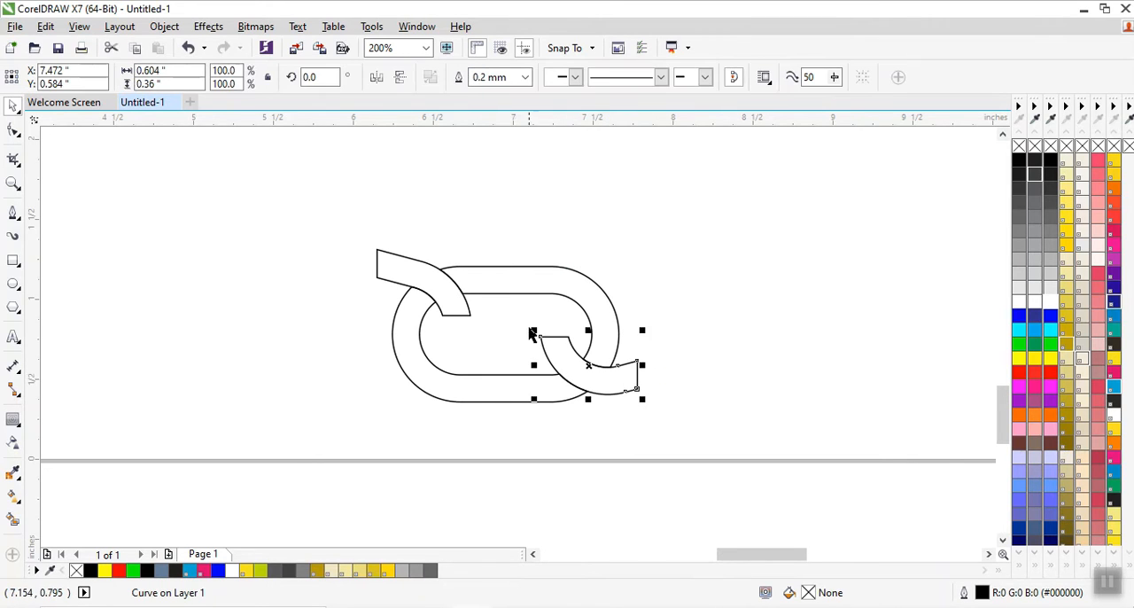
right_click(638, 375)
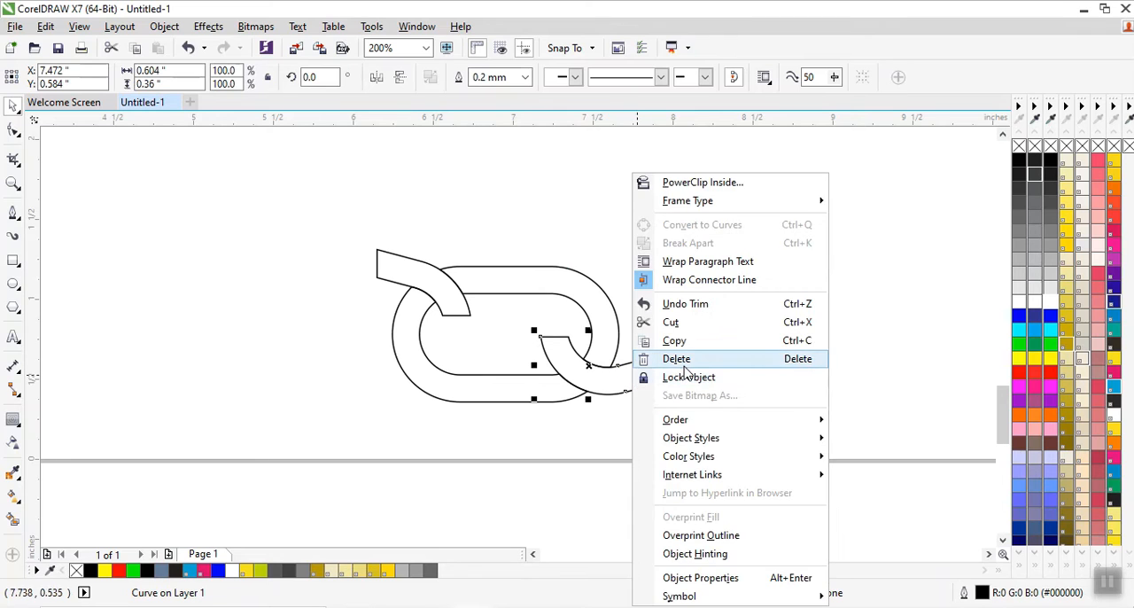
click(686, 361)
click(415, 276)
right_click(413, 271)
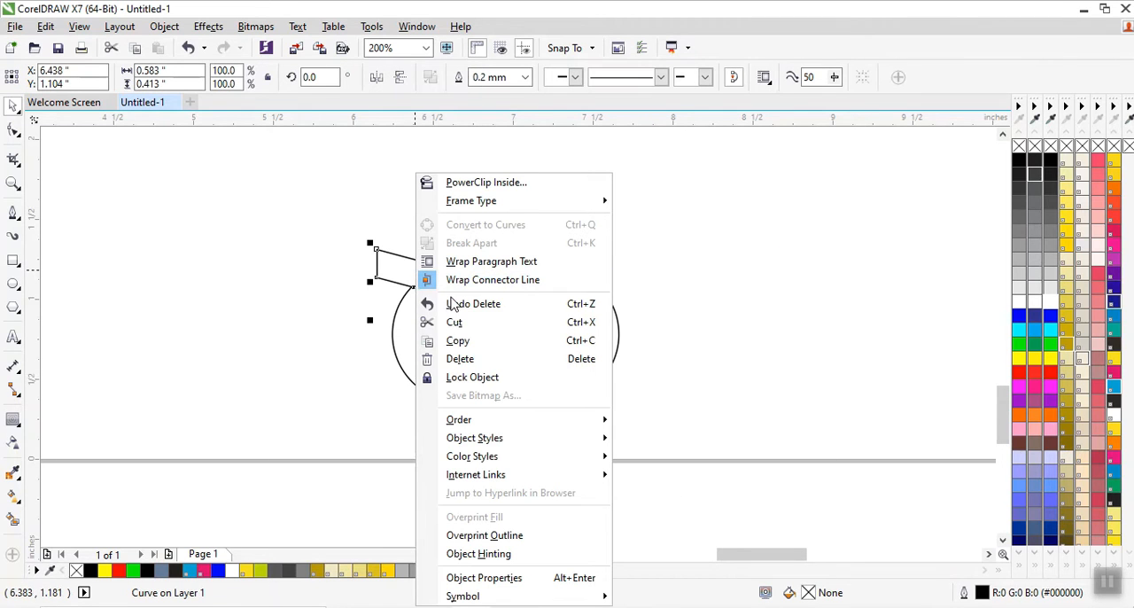
click(461, 359)
Select the cut links at the page's top and bottom and rotate a copy of the pair to 345° about their common centre.
scroll(600, 392, down, 4)
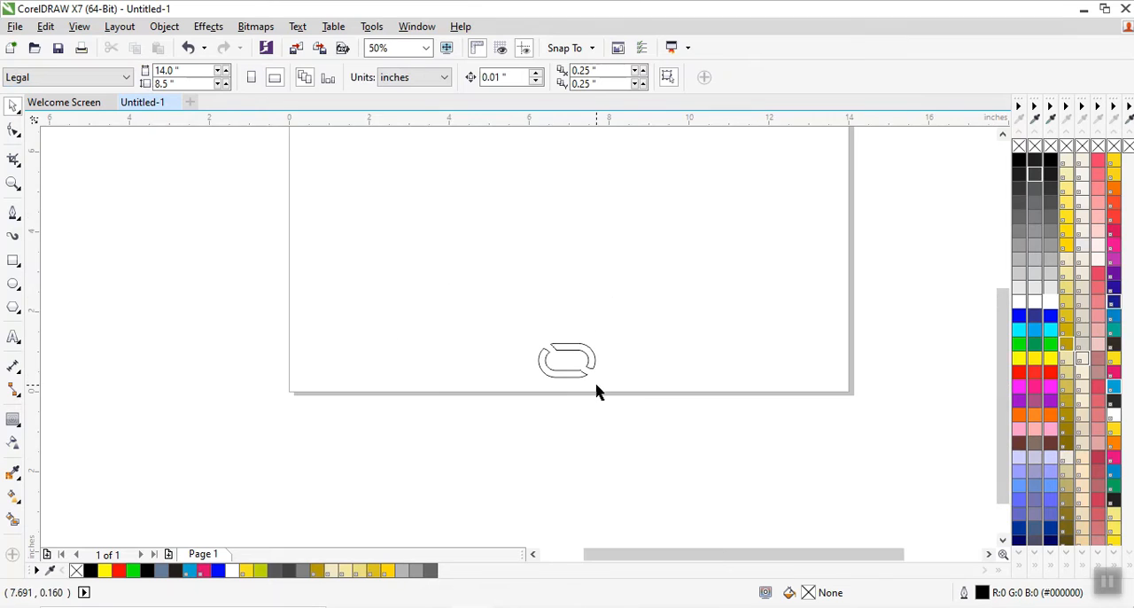
scroll(602, 392, up, 1)
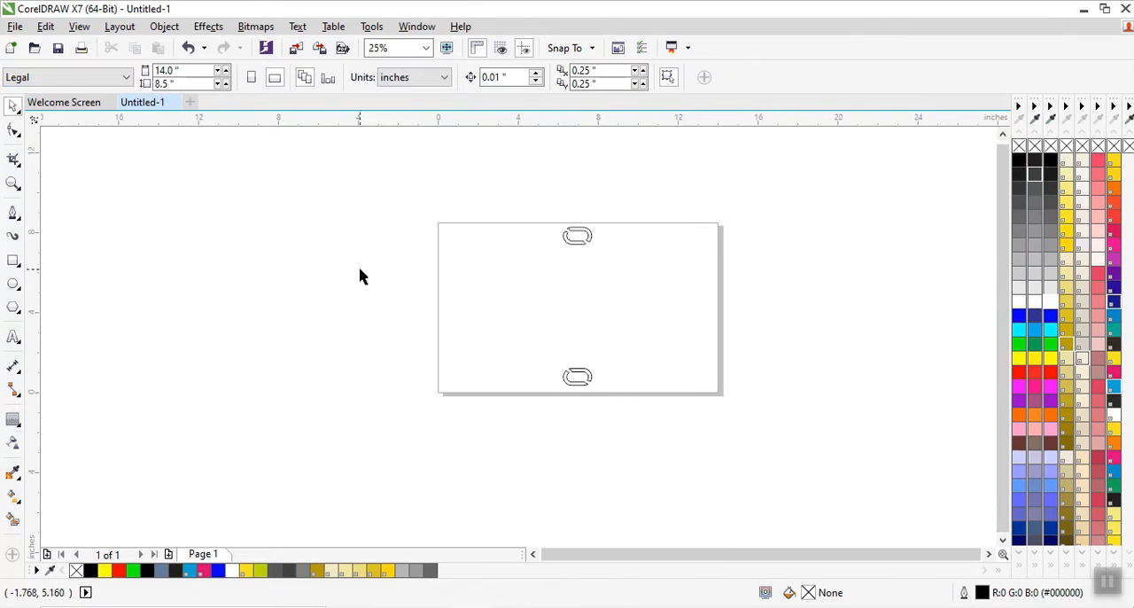
click(13, 183)
drag(438, 219, 751, 424)
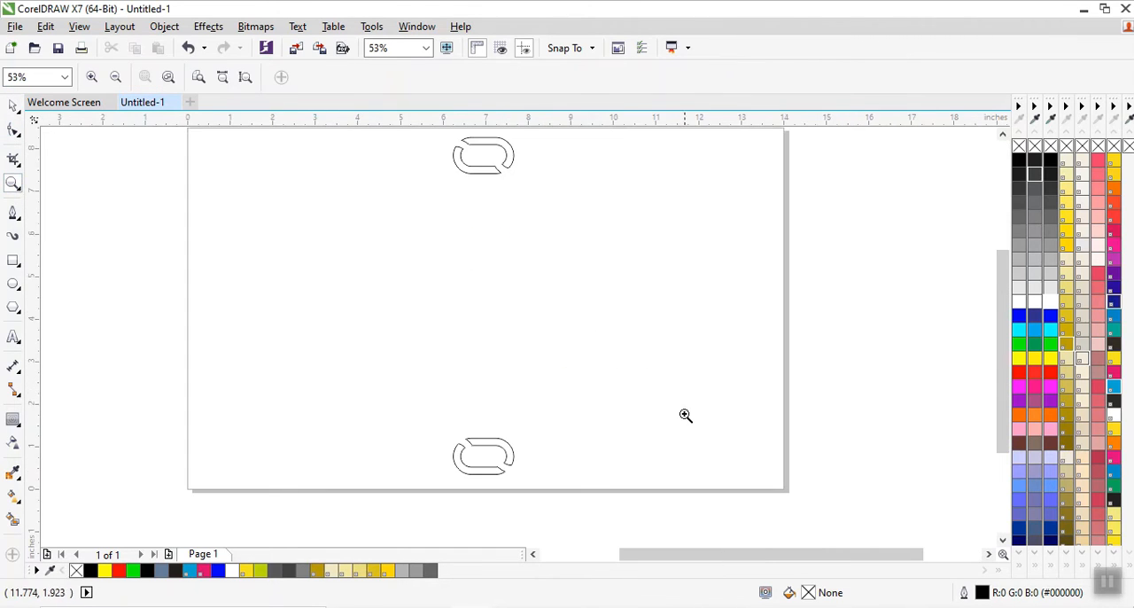
drag(1002, 356, 1003, 352)
key(space)
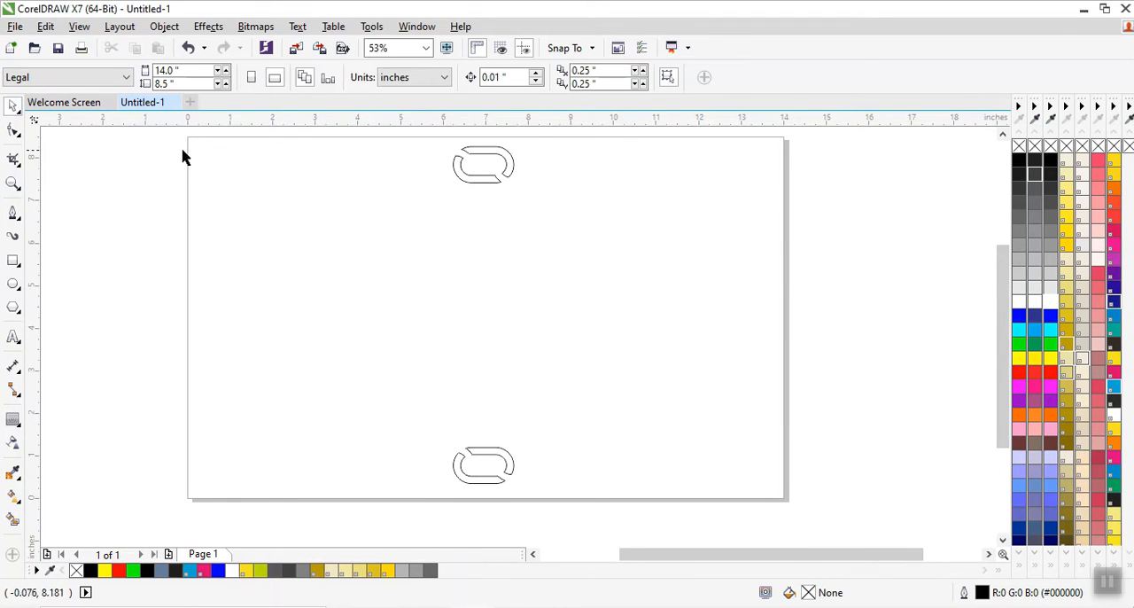
drag(173, 144, 636, 506)
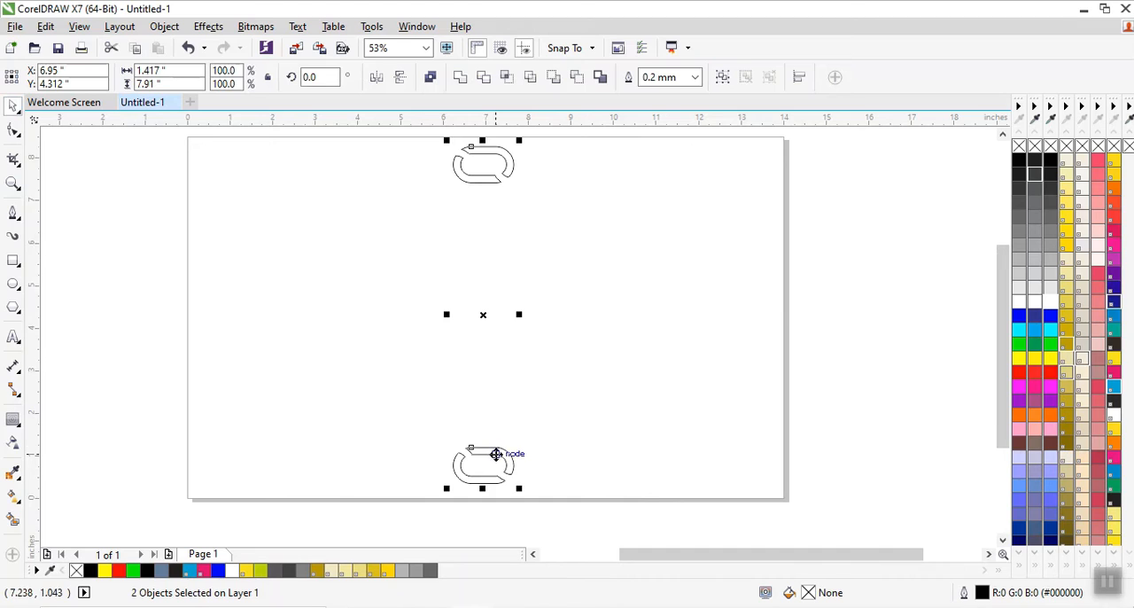
click(495, 453)
drag(524, 143, 564, 173)
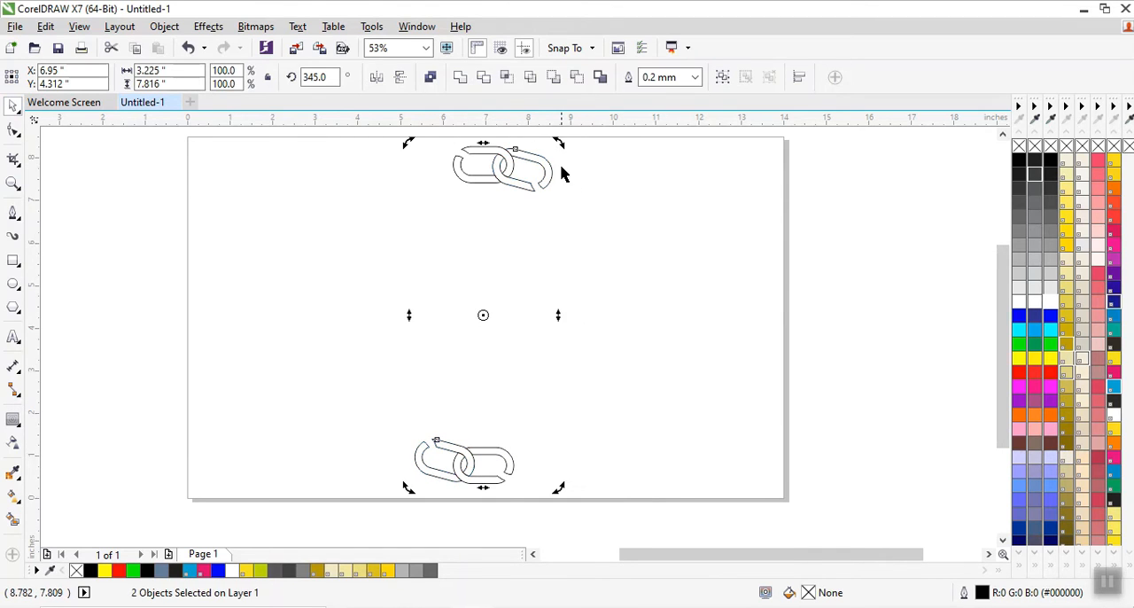
Repeat the rotated duplication of the link pair until the interlocking links form a complete ring.
key(ctrl+r)
key(ctrl+r)
key(ctrl+r)
key(ctrl+r)
key(ctrl+r)
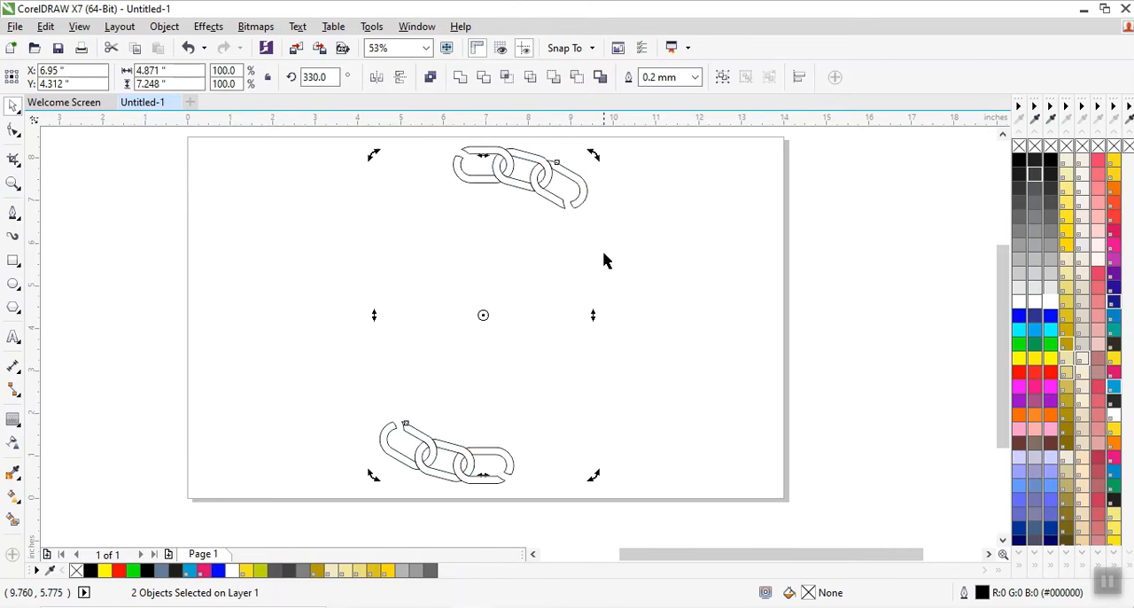
key(ctrl+r)
key(ctrl+r)
key(ctrl+r)
key(ctrl+r)
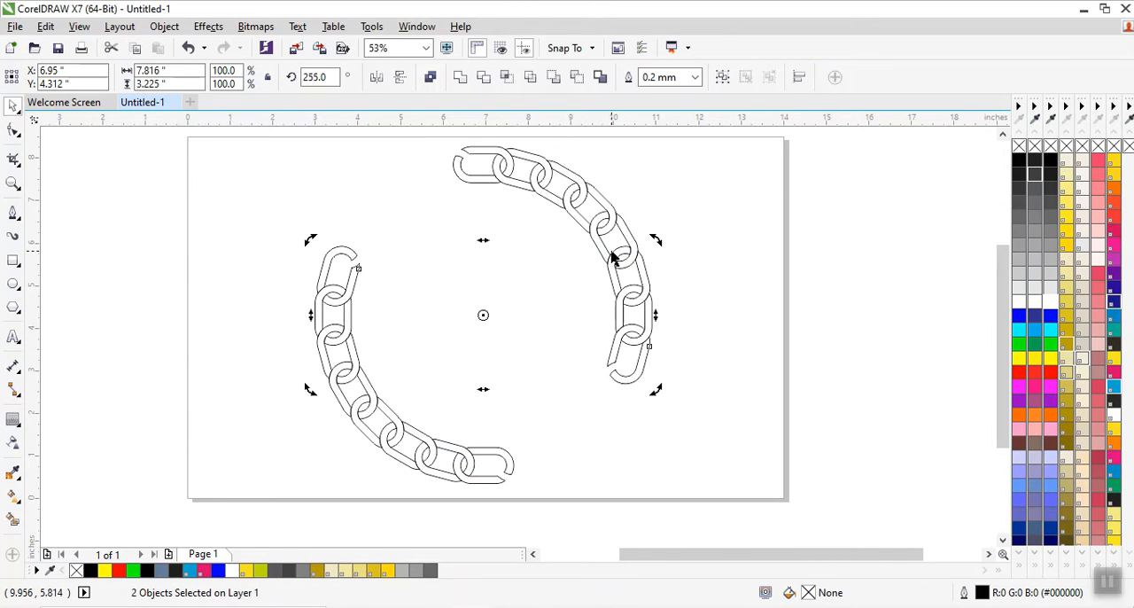
key(ctrl+r)
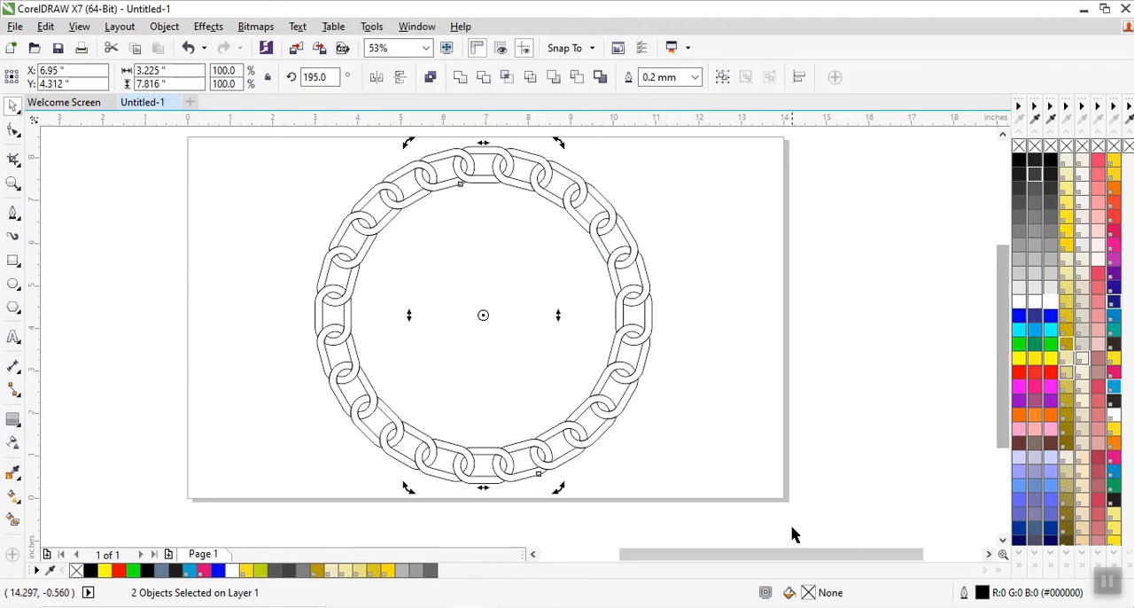
Place a copy of the ring's top link outside the page at about X 15.02, Y 7.843 inches.
drag(714, 557, 721, 560)
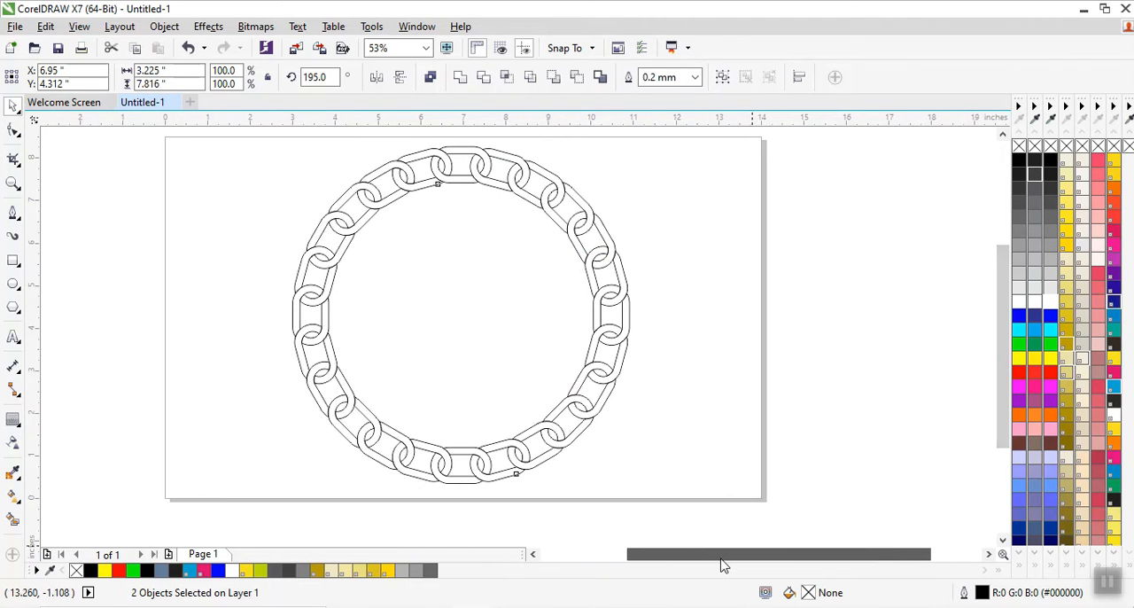
click(694, 207)
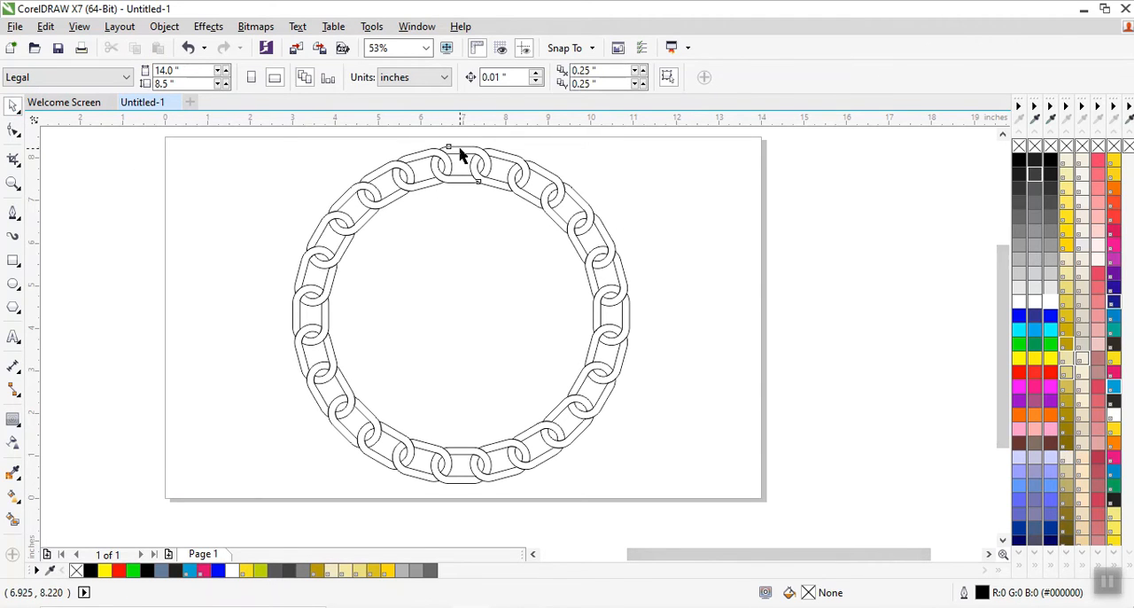
ctrl+click(459, 155)
drag(460, 155, 804, 199)
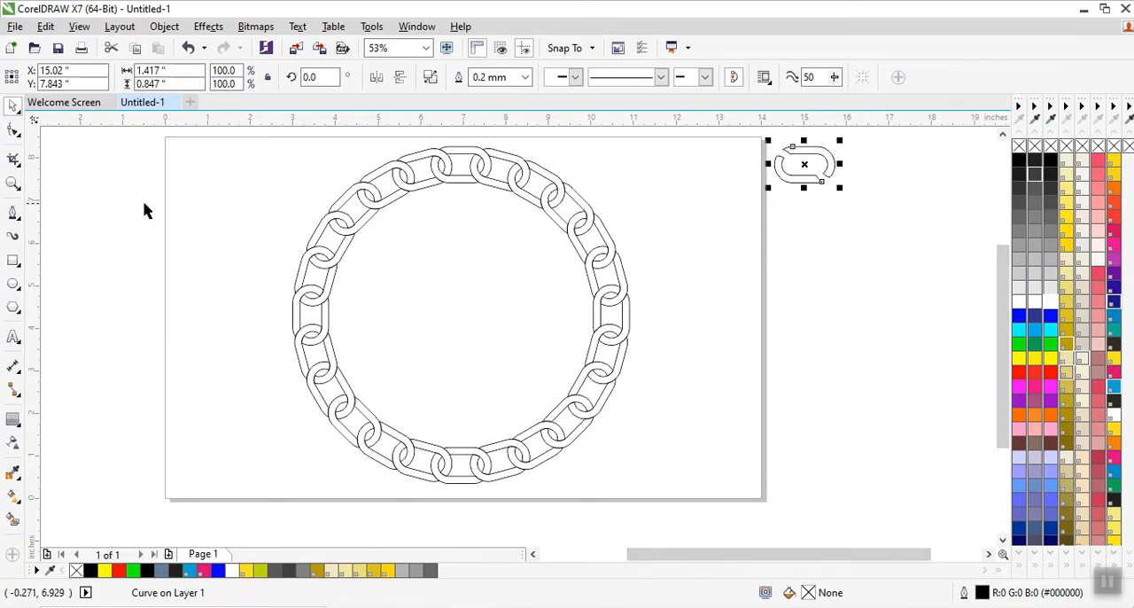
Apply a linear fountain fill to the copied link from lower left to upper right, with both end colours black.
click(13, 496)
scroll(771, 259, down, 2)
scroll(783, 254, up, 3)
drag(627, 261, 722, 185)
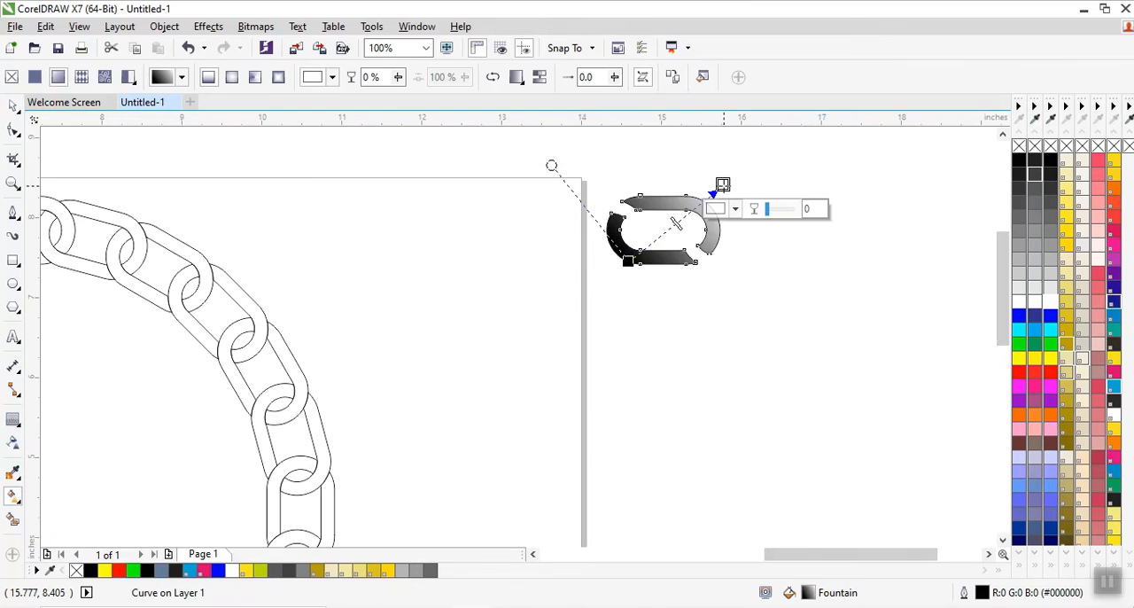
click(1051, 167)
Add a colour node at 80% along the link's fountain fill and make it white.
scroll(756, 194, up, 1)
click(654, 205)
click(665, 229)
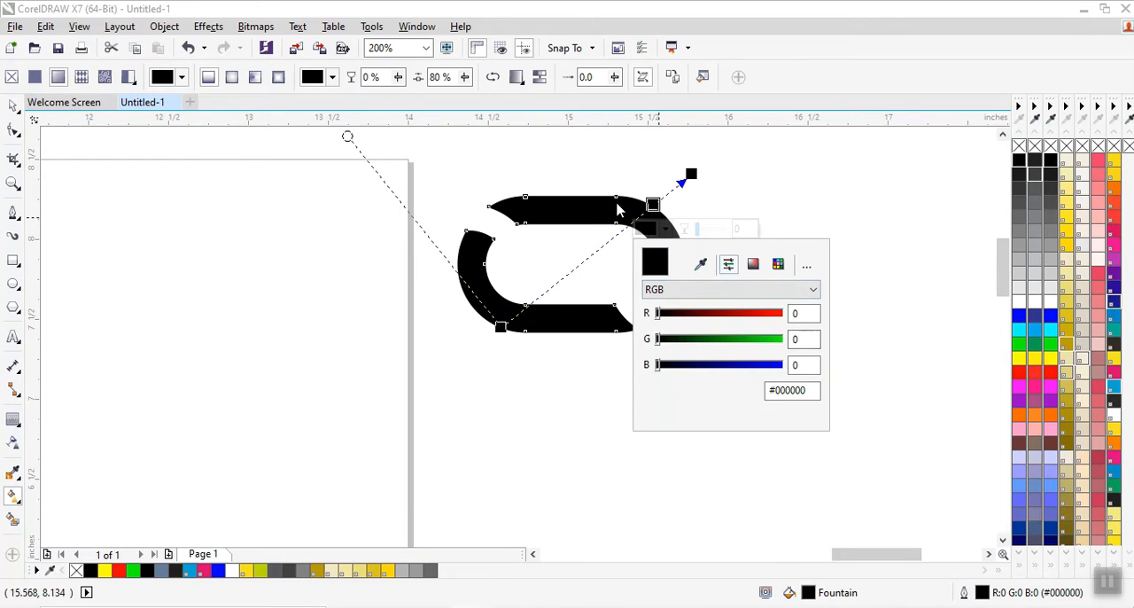
click(656, 205)
click(666, 230)
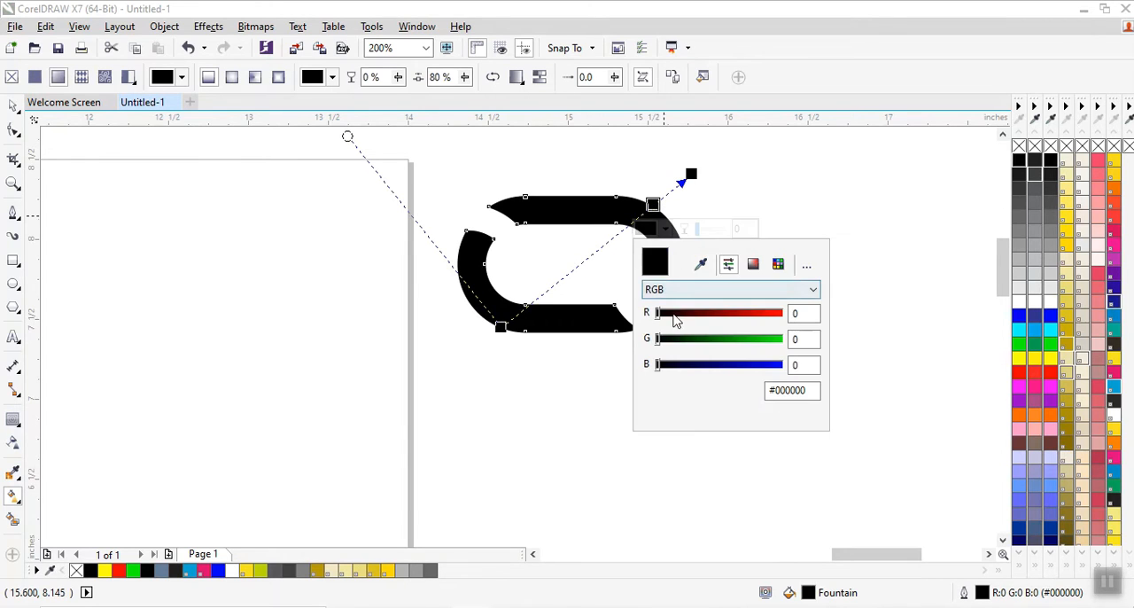
click(753, 264)
click(727, 367)
drag(726, 367, 646, 291)
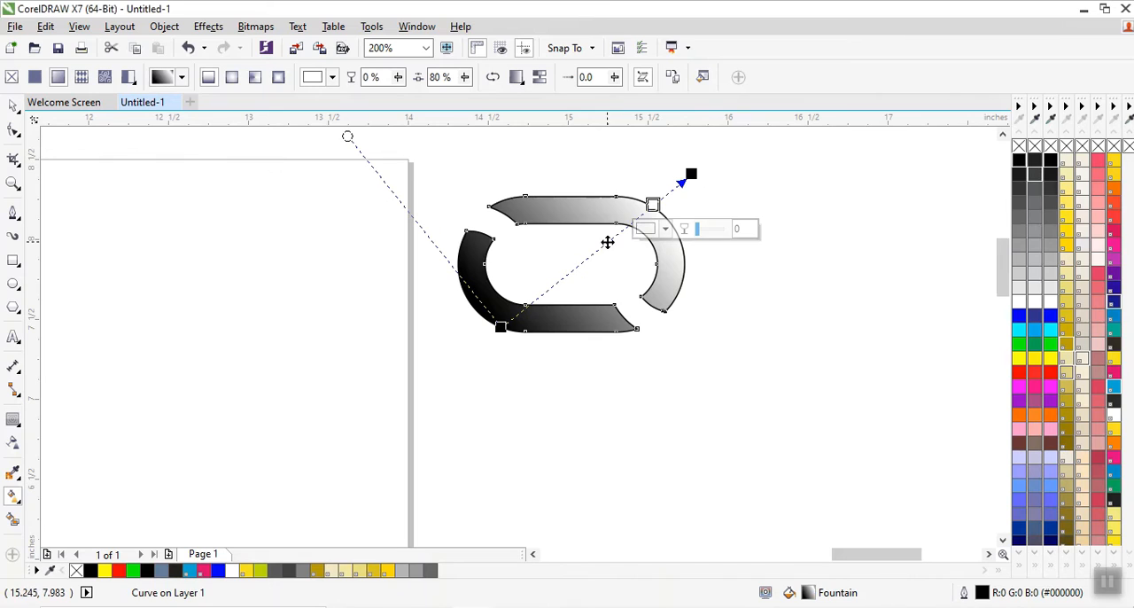
Add a black colour node at 56% and a white one at 34% along the link's fountain fill.
double_click(608, 241)
click(617, 265)
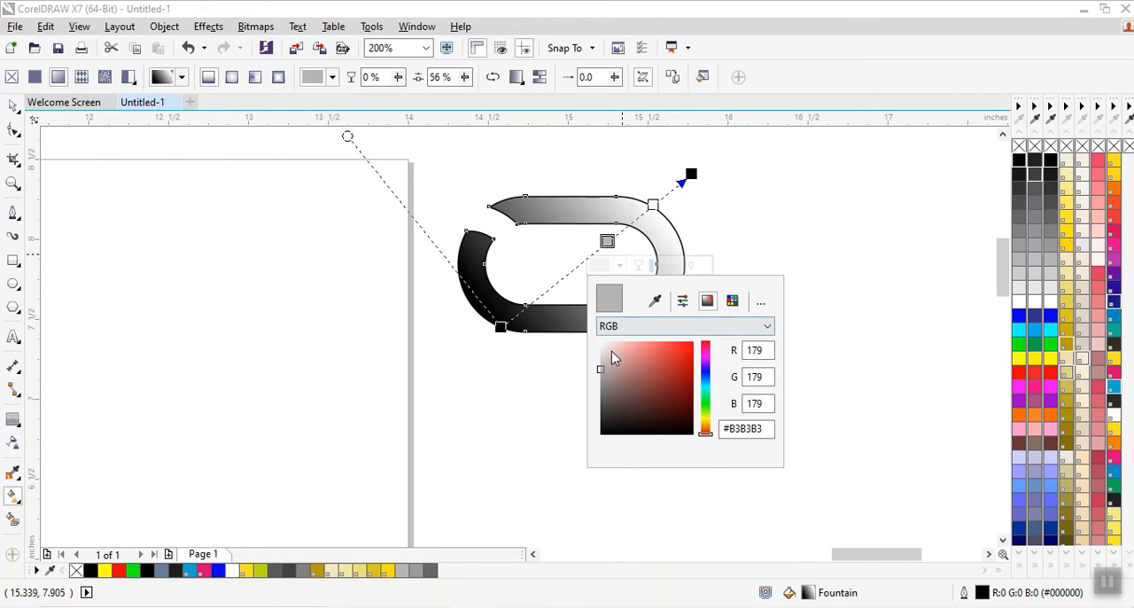
drag(657, 400, 703, 435)
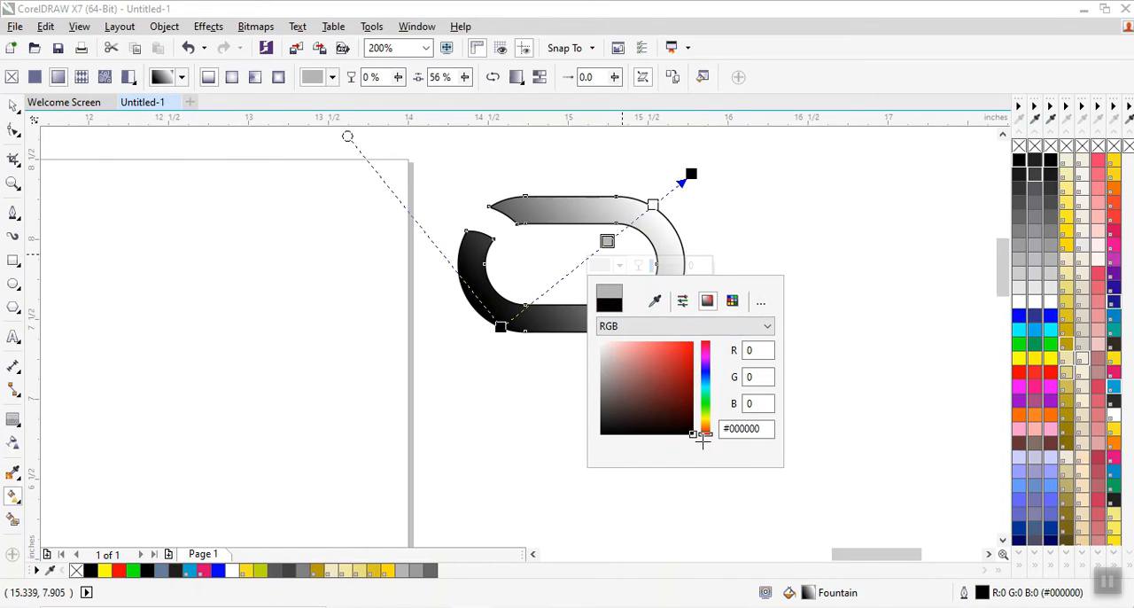
click(704, 244)
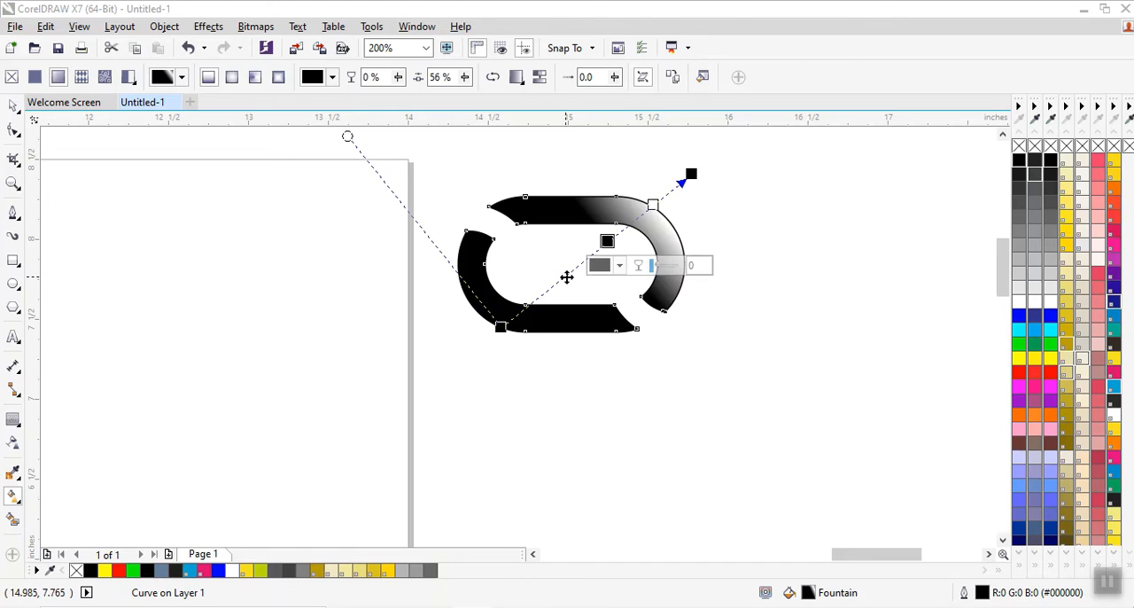
double_click(565, 273)
click(1051, 303)
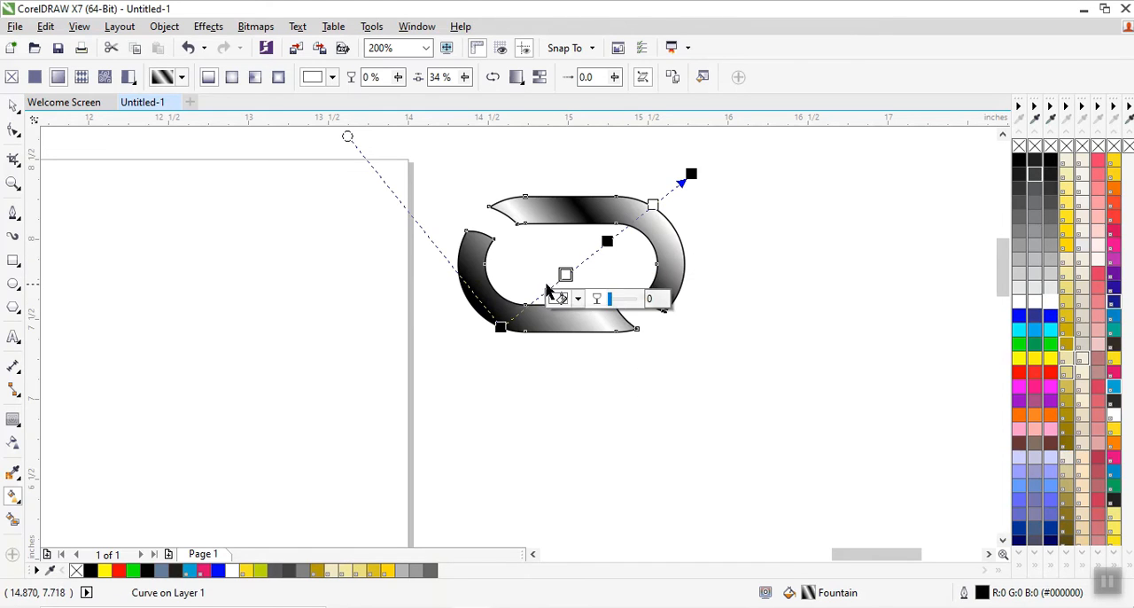
Add a black node near the fill's start, lengthen the fountain fill, and shift its inner black nodes to 66% and 32%.
drag(532, 303, 531, 301)
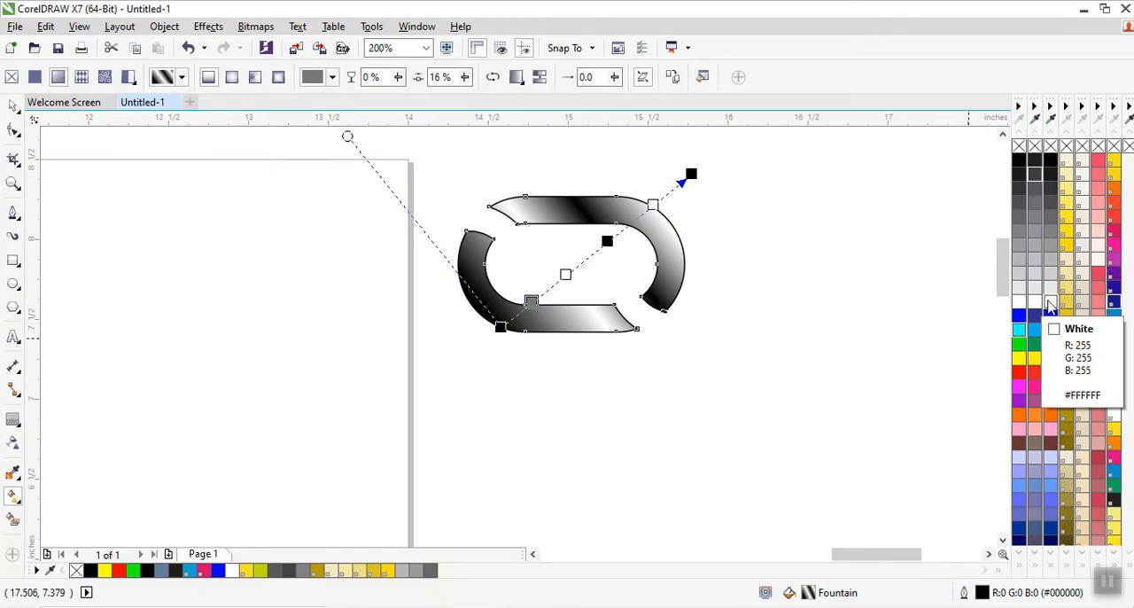
drag(983, 183, 469, 349)
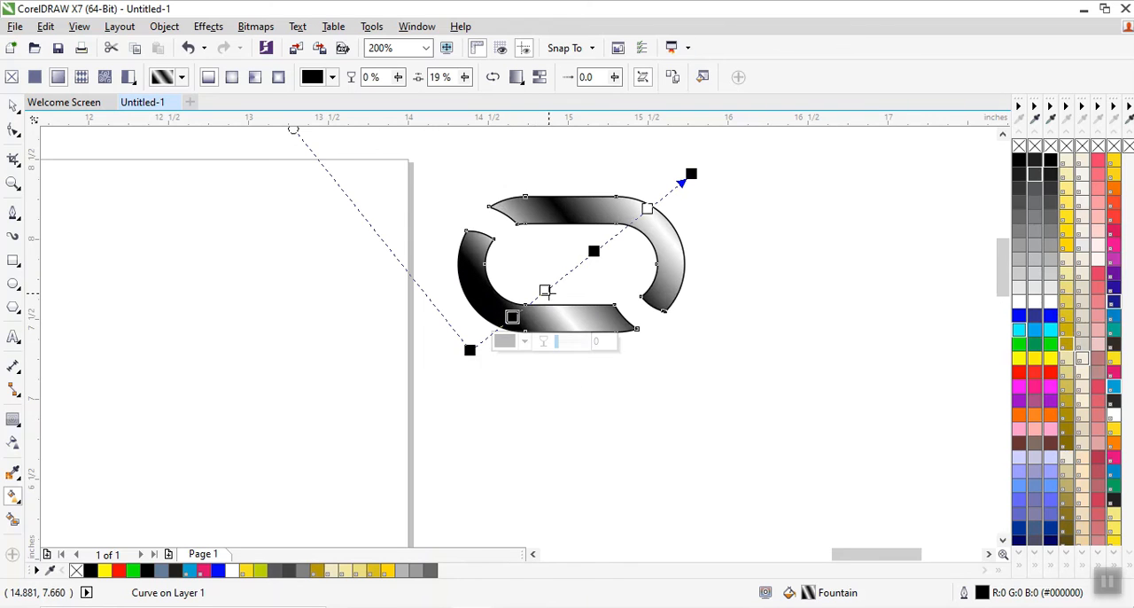
drag(593, 251, 616, 234)
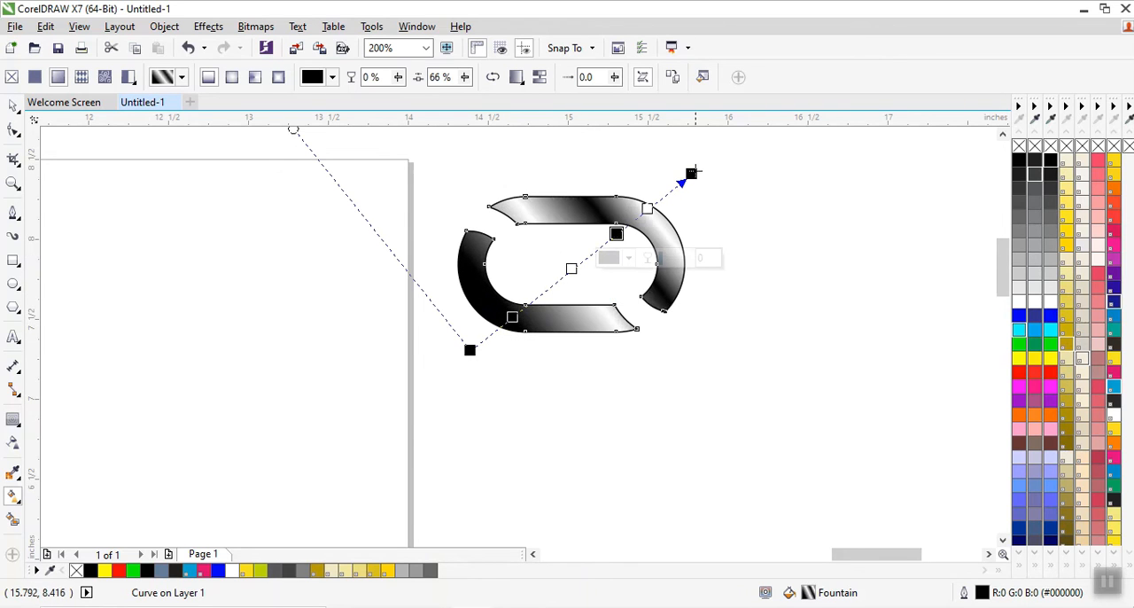
drag(696, 170, 717, 180)
mouse_move(478, 346)
mouse_down()
mouse_move(476, 324)
mouse_move(552, 278)
mouse_up()
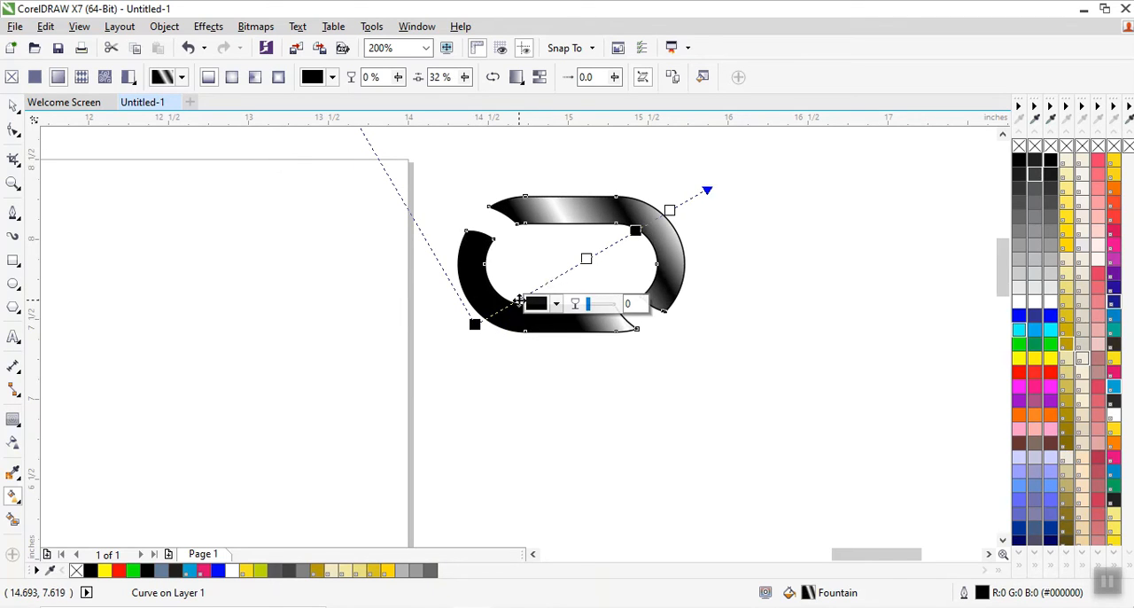
Add a white node at 18% and move both ends of the fountain fill to a flatter angle just beyond the link.
double_click(518, 300)
click(1052, 310)
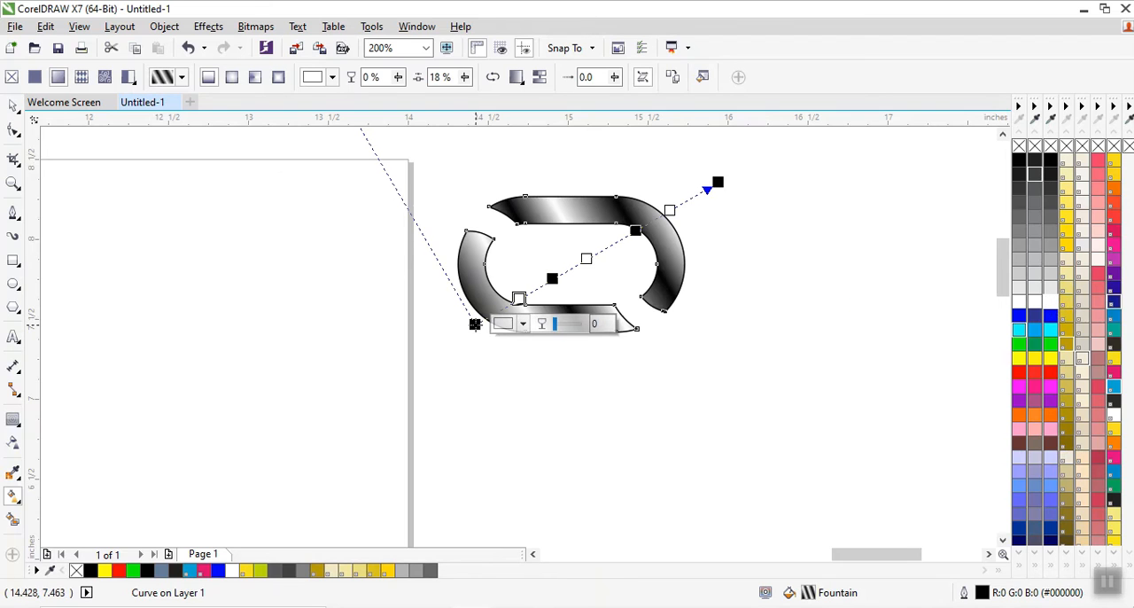
drag(475, 324, 448, 300)
drag(718, 182, 690, 203)
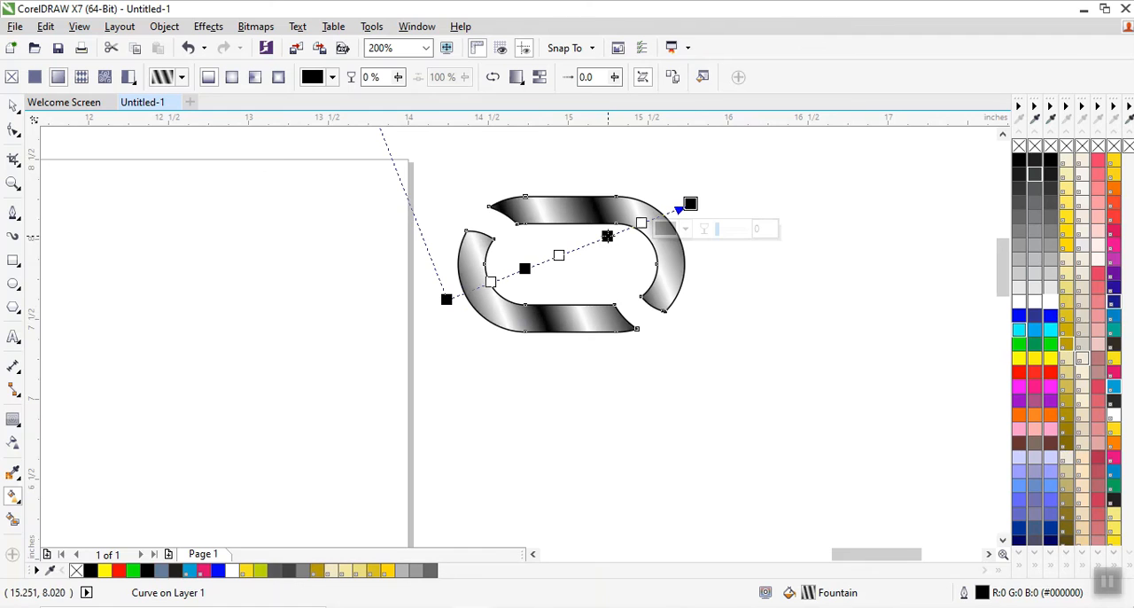
Recolour the black node at 66% of the link's fountain fill to grey #7D7272.
click(607, 236)
click(602, 261)
click(598, 356)
drag(588, 366, 593, 391)
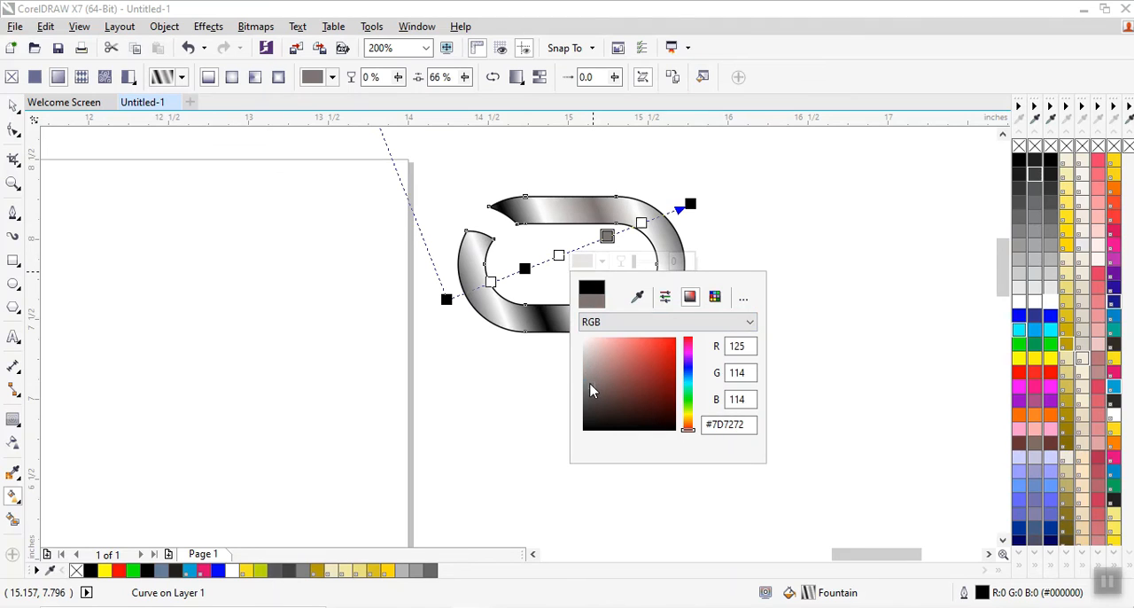
Recolour the black node at 32% of the link's fountain fill to dark brown-black #261D1D and deselect the link.
click(523, 268)
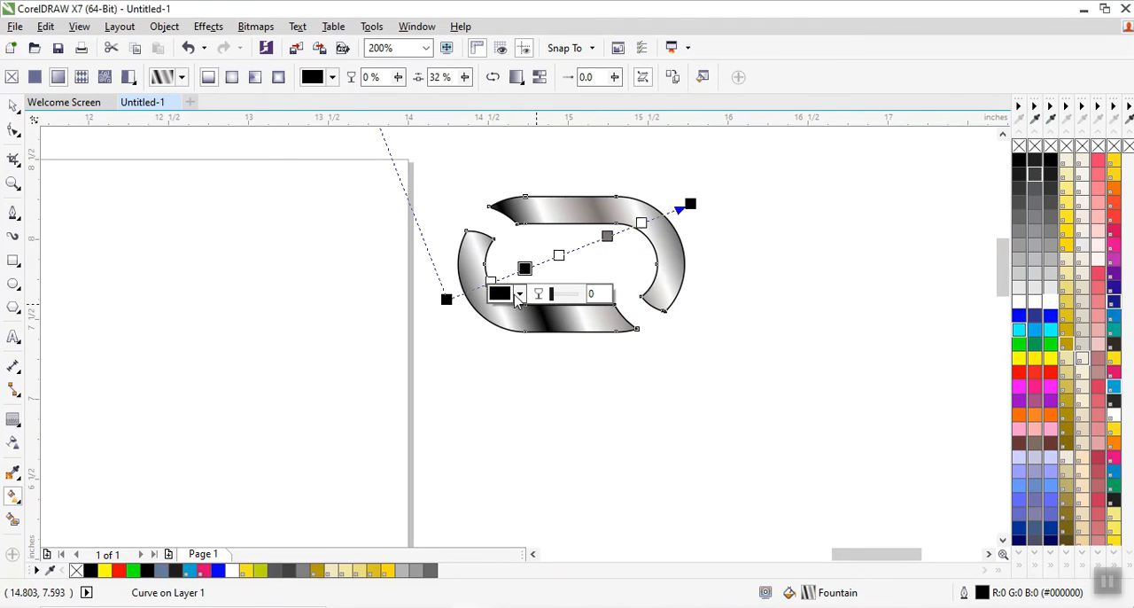
click(521, 294)
click(513, 401)
drag(513, 414, 524, 452)
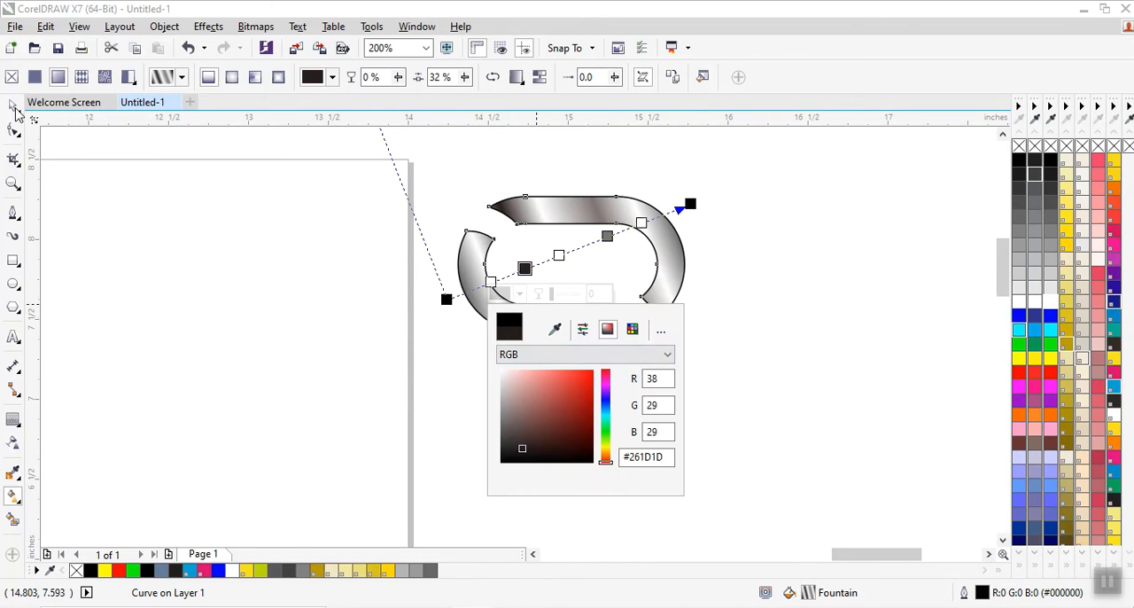
key(Escape)
click(760, 323)
Copy only the fill property from the metallic sample link beside the page to all links of the chain ring.
scroll(765, 265, down, 2)
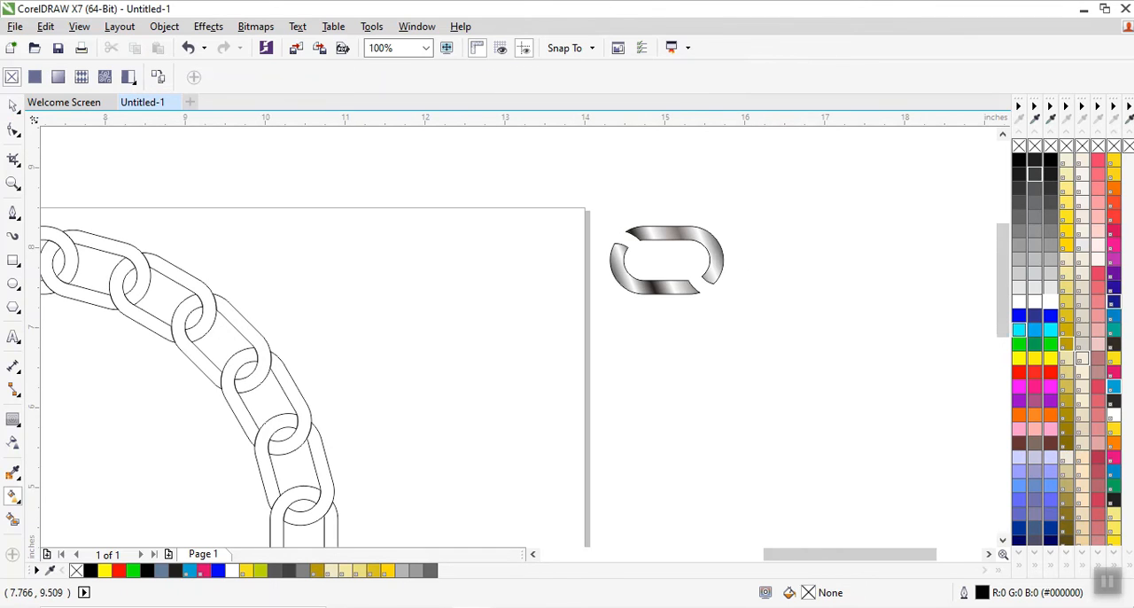
click(12, 107)
scroll(833, 209, down, 2)
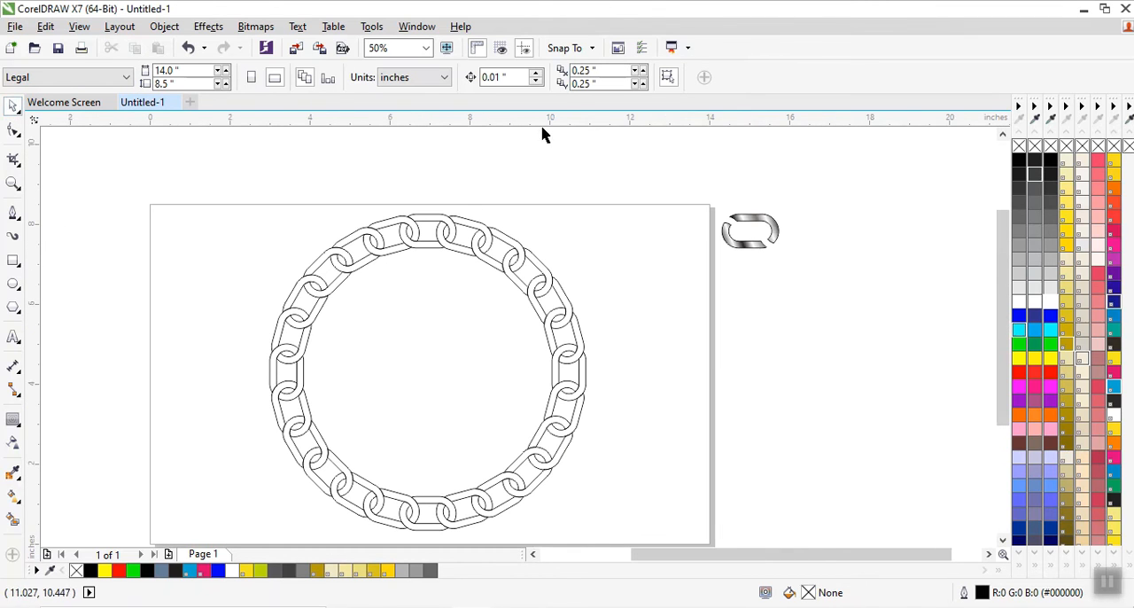
drag(219, 201, 629, 541)
click(45, 26)
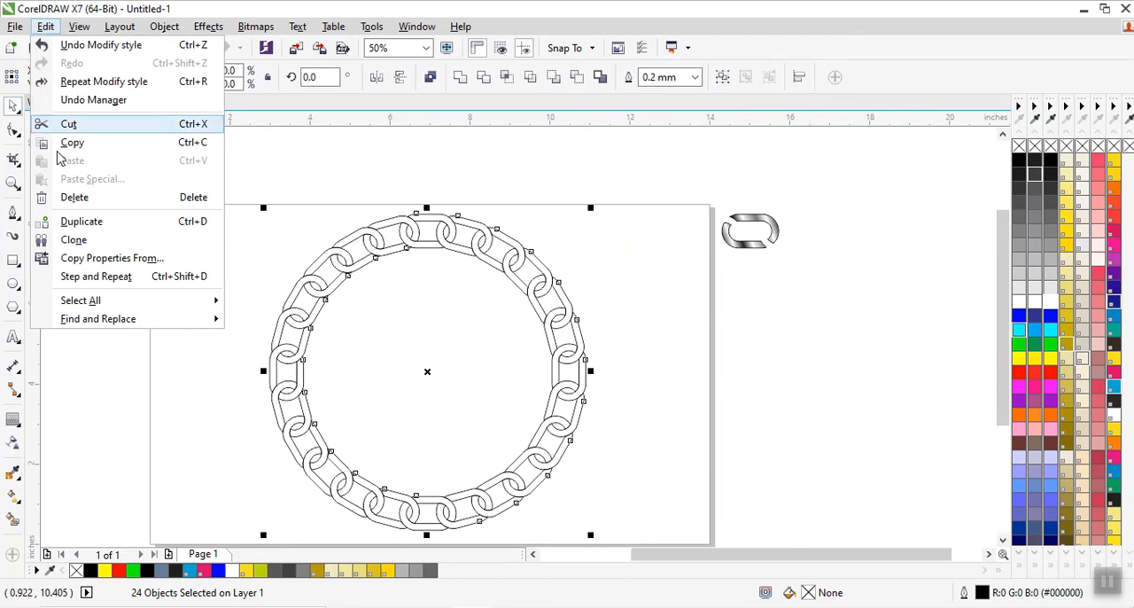
click(98, 258)
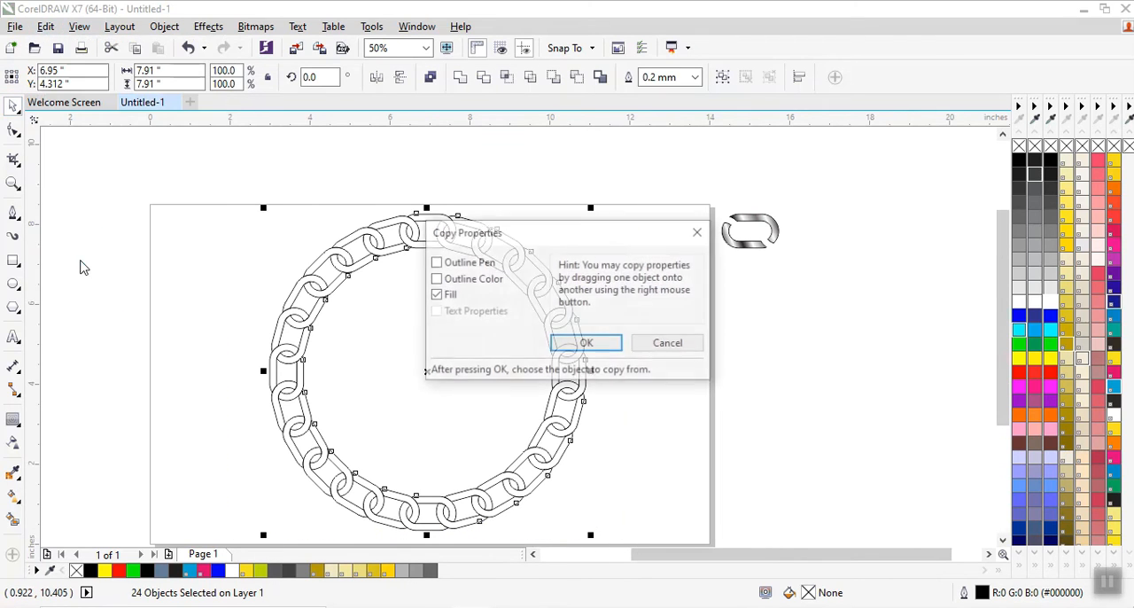
click(587, 342)
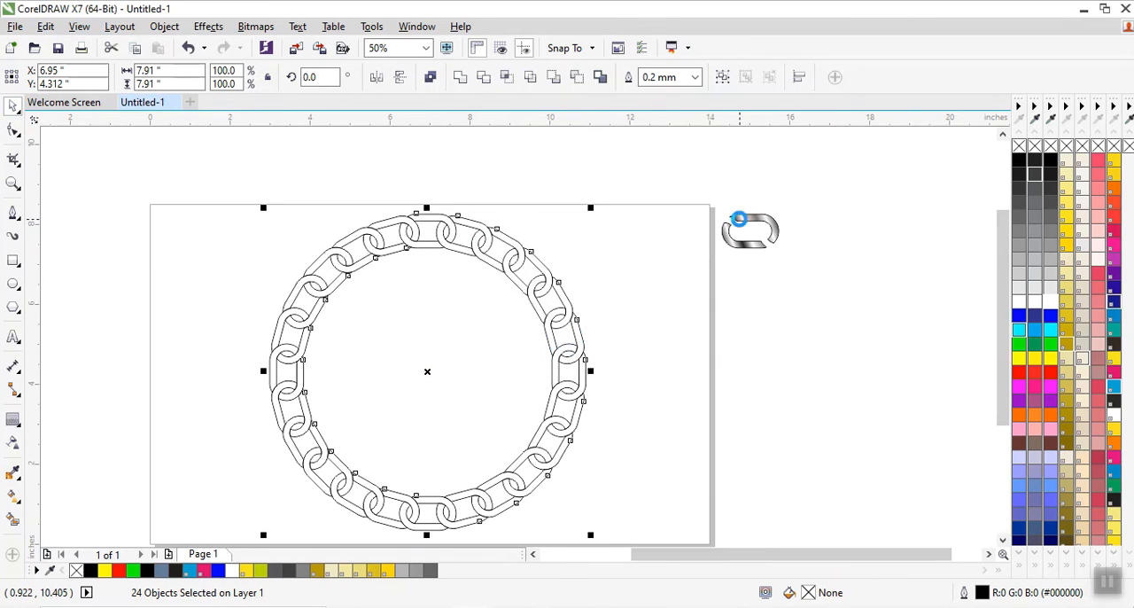
click(737, 219)
click(681, 218)
drag(844, 313, 844, 310)
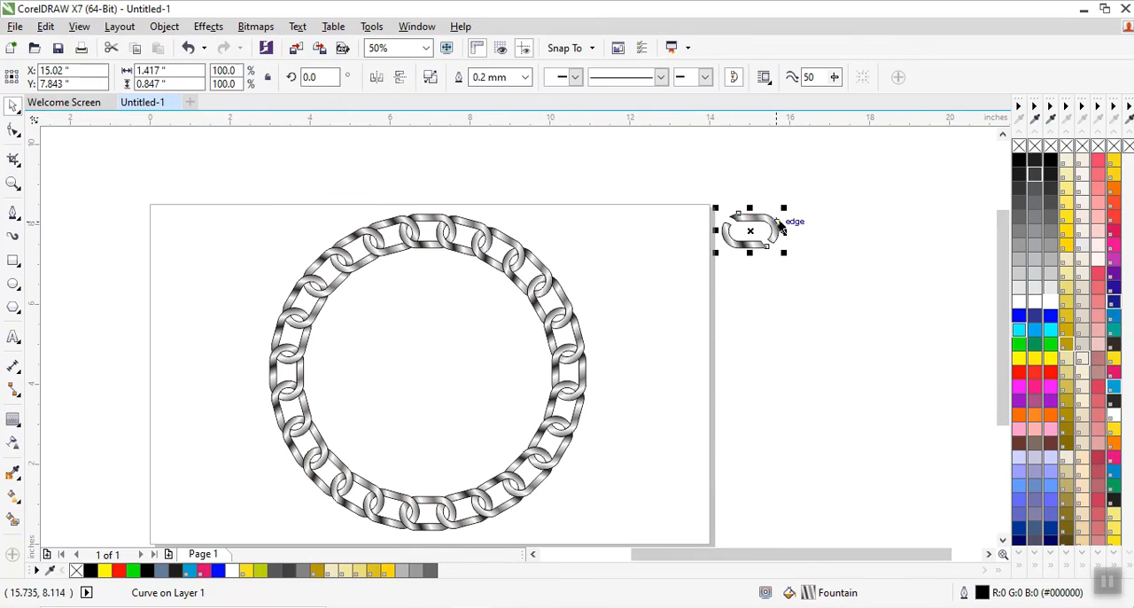
Delete the metallic sample link beside the page and show the chain ring in full-screen preview.
right_click(773, 222)
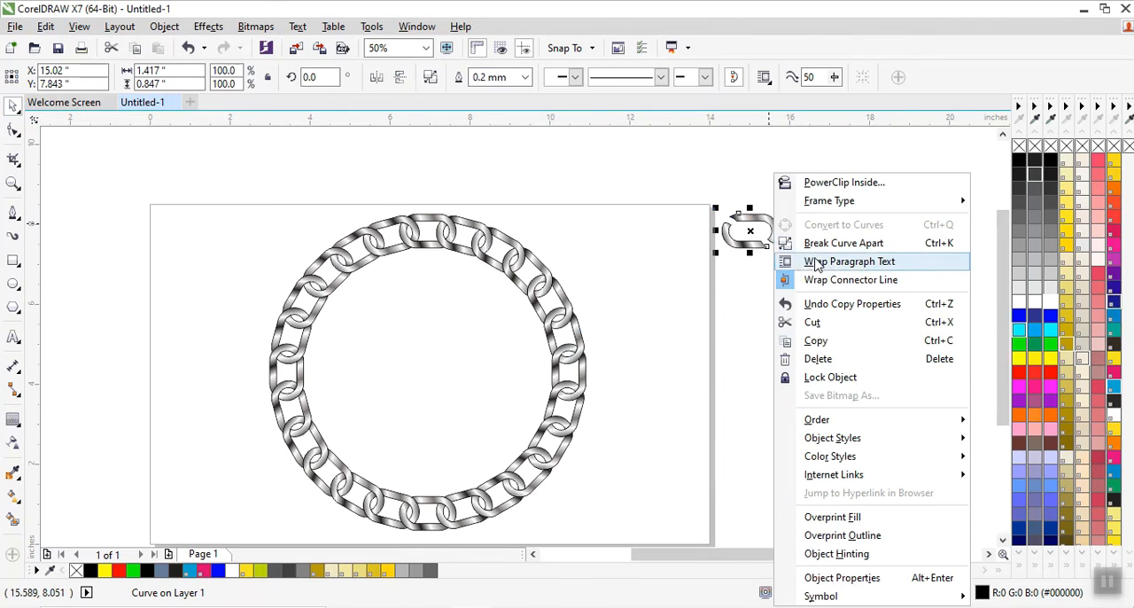
click(834, 358)
scroll(775, 191, down, 1)
click(12, 184)
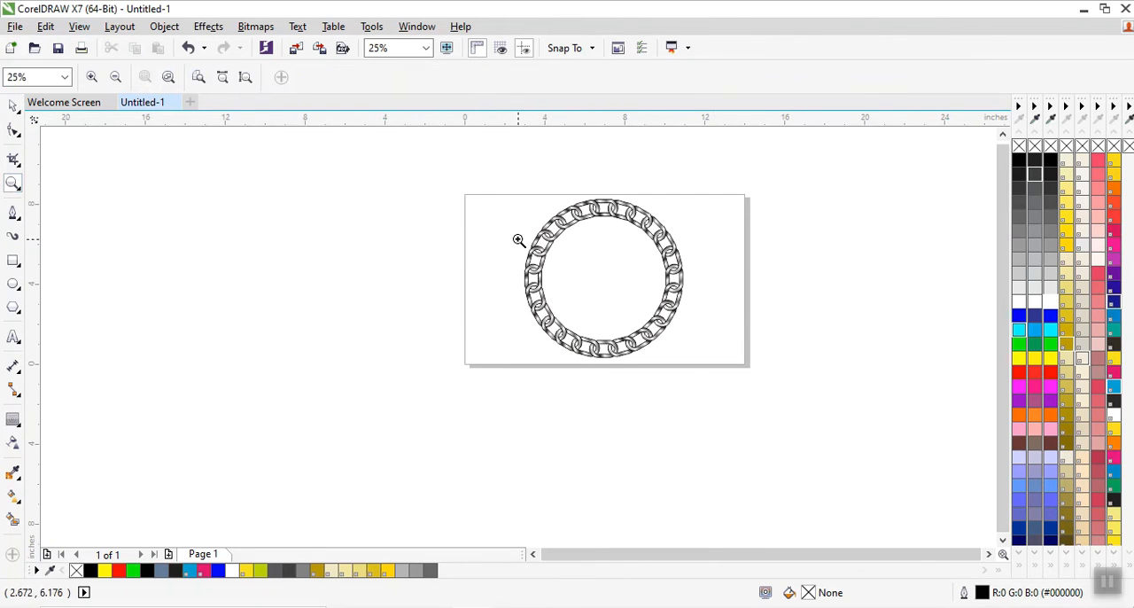
drag(466, 194, 748, 367)
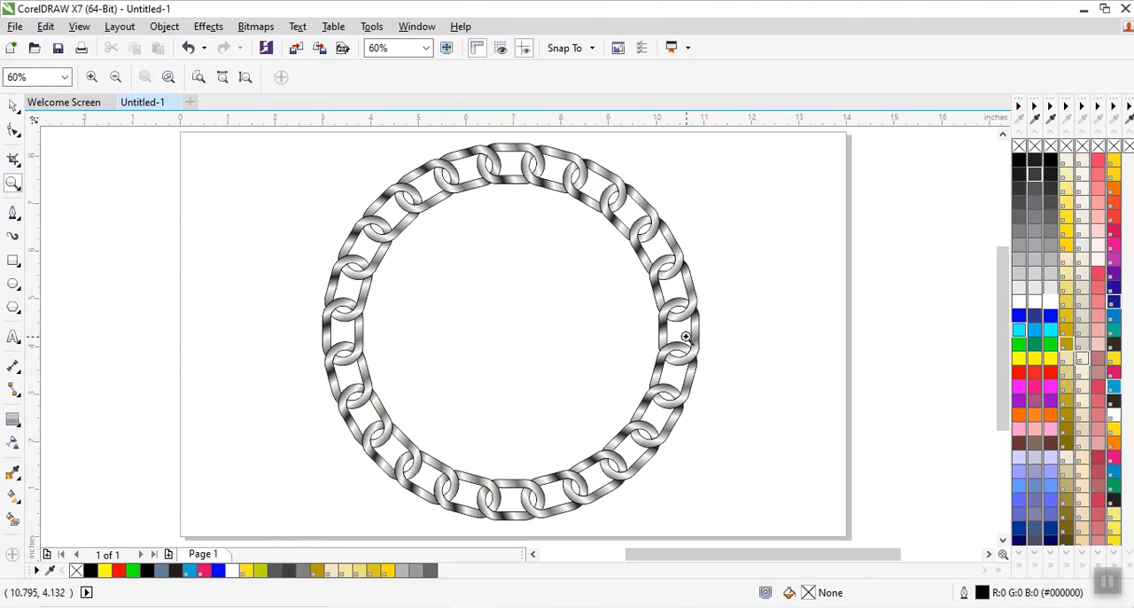
click(446, 49)
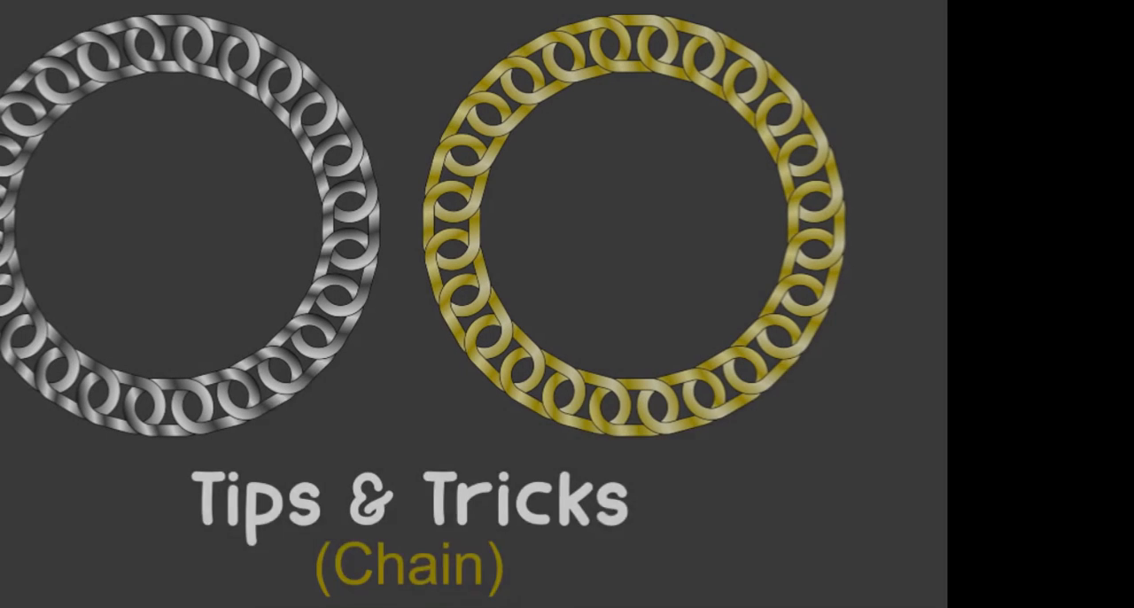